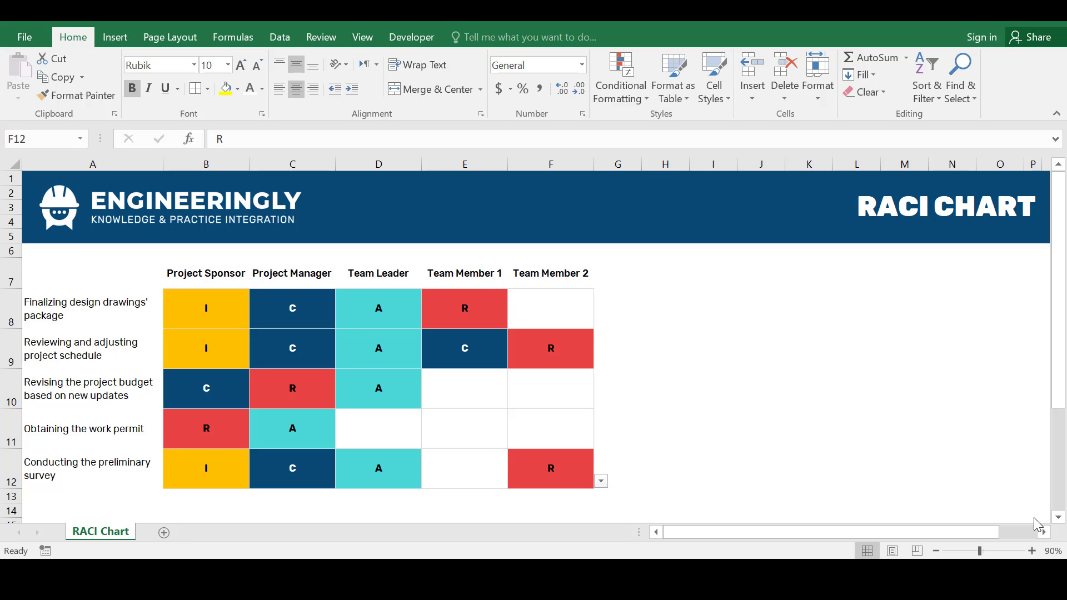
# Set the Team Leader's budget-revision cell D10 to C from its dropdown
pyautogui.click(491, 417)
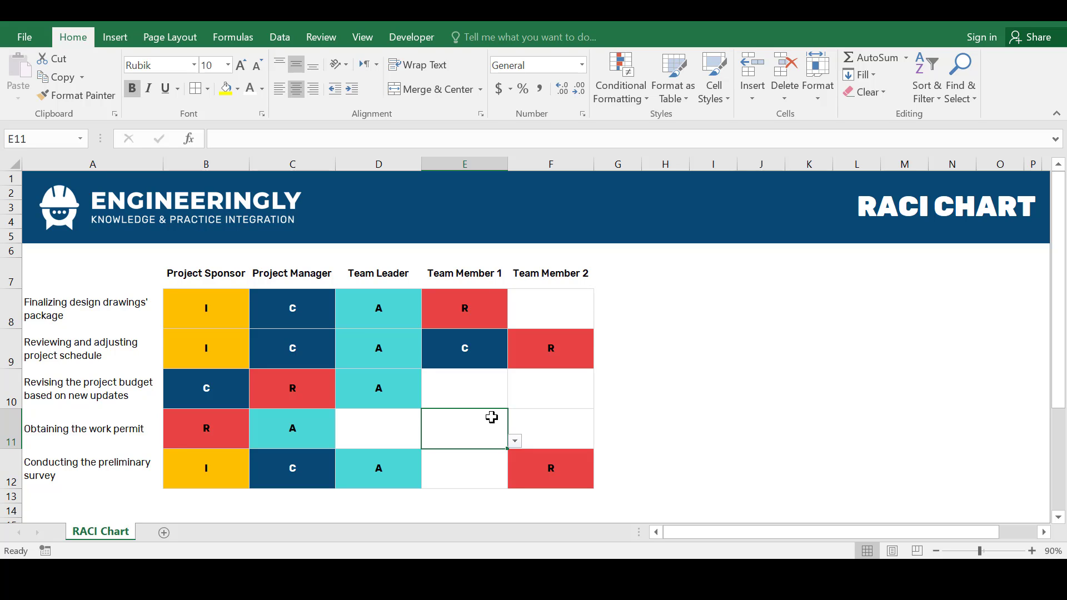
pyautogui.click(408, 388)
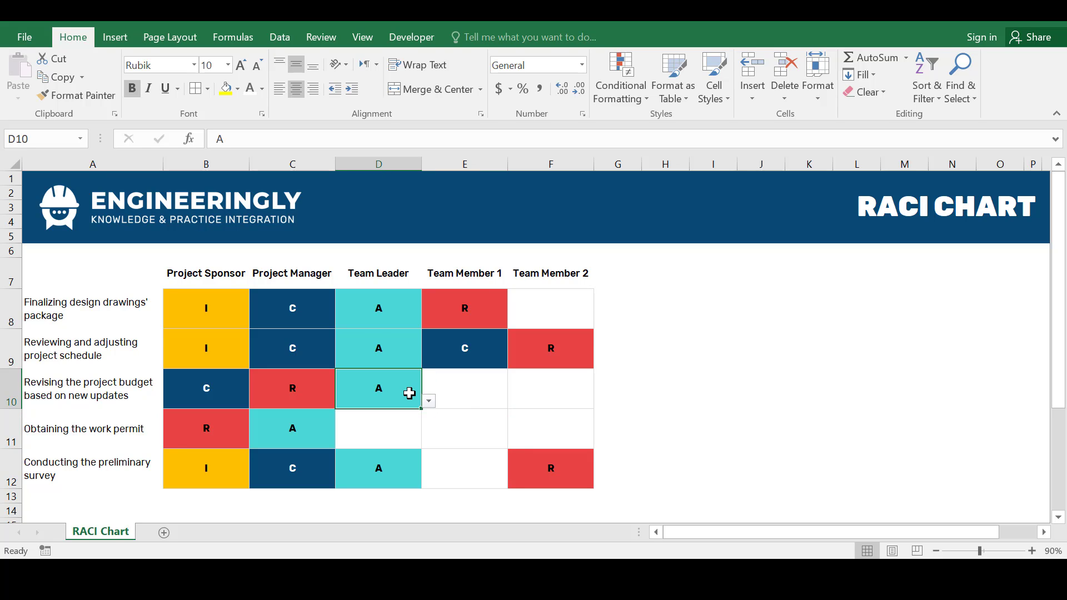
pyautogui.click(428, 401)
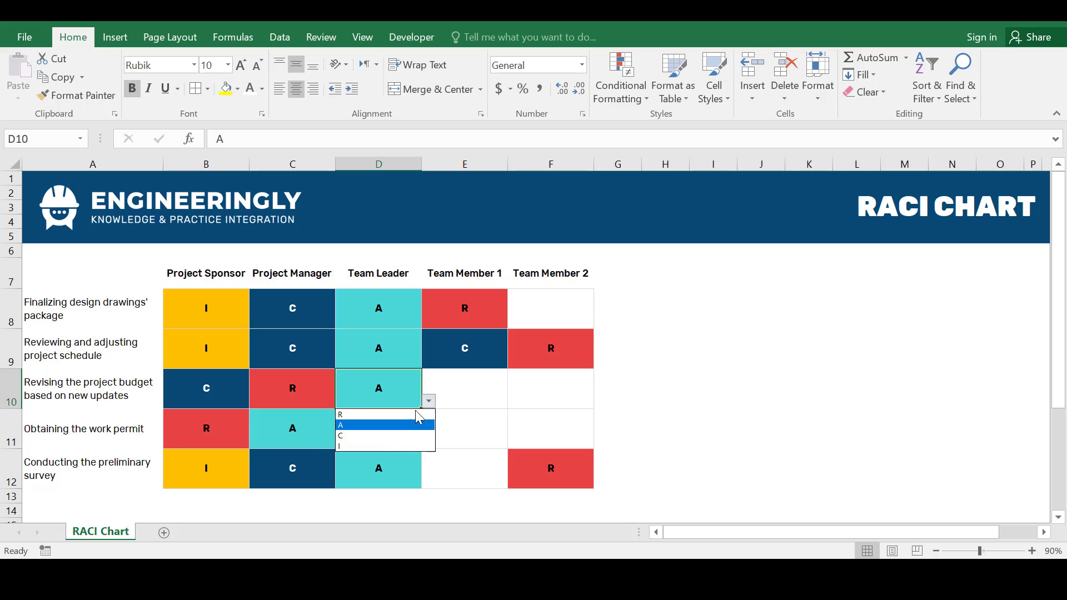
pyautogui.click(381, 435)
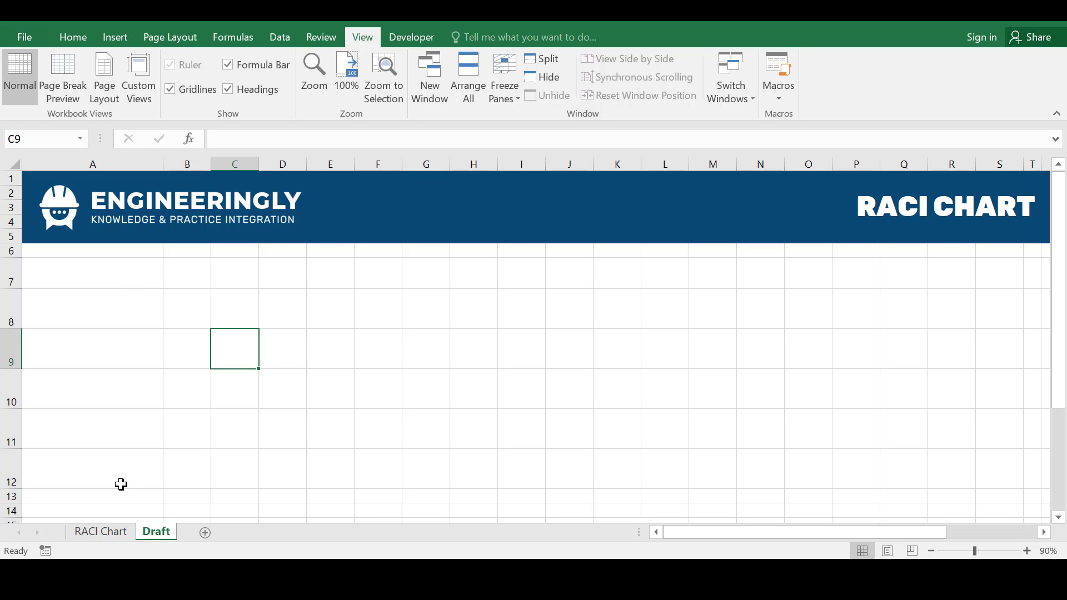
# Copy the five task names A8:A12 from RACI Chart into Draft starting at A8
pyautogui.click(116, 531)
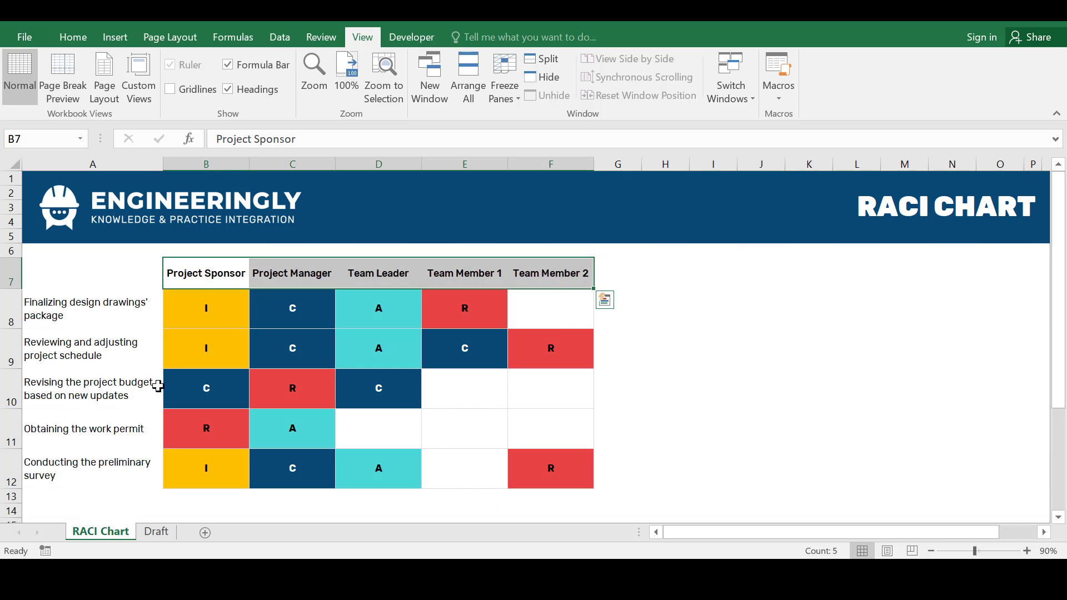
pyautogui.moveTo(132, 315); pyautogui.dragTo(127, 485)
pyautogui.hotkey('ctrl', 'c')
pyautogui.click(153, 531)
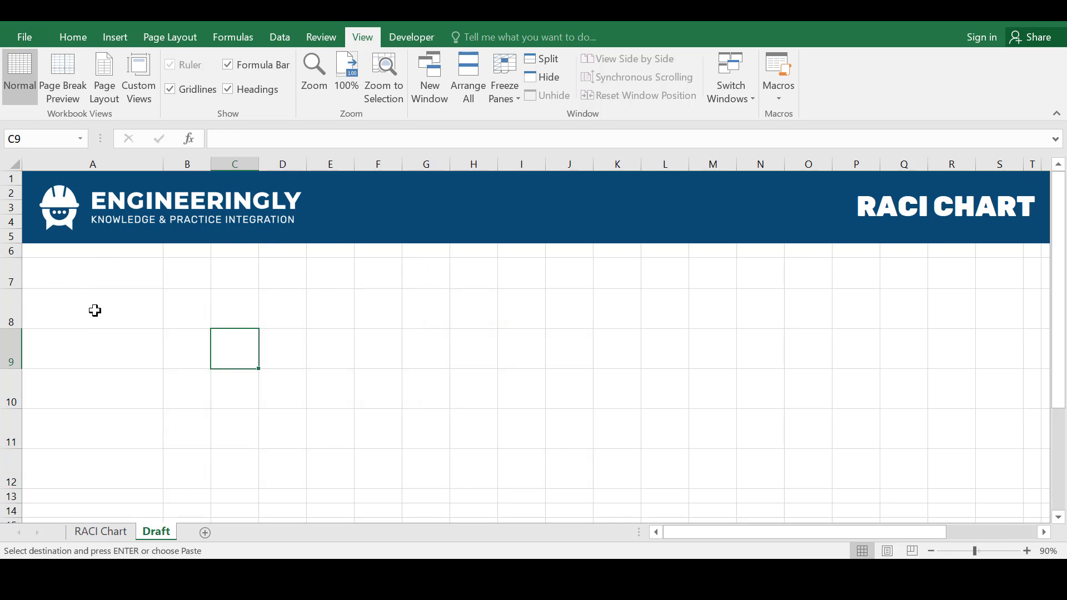
pyautogui.click(84, 305)
pyautogui.hotkey('ctrl', 'v')
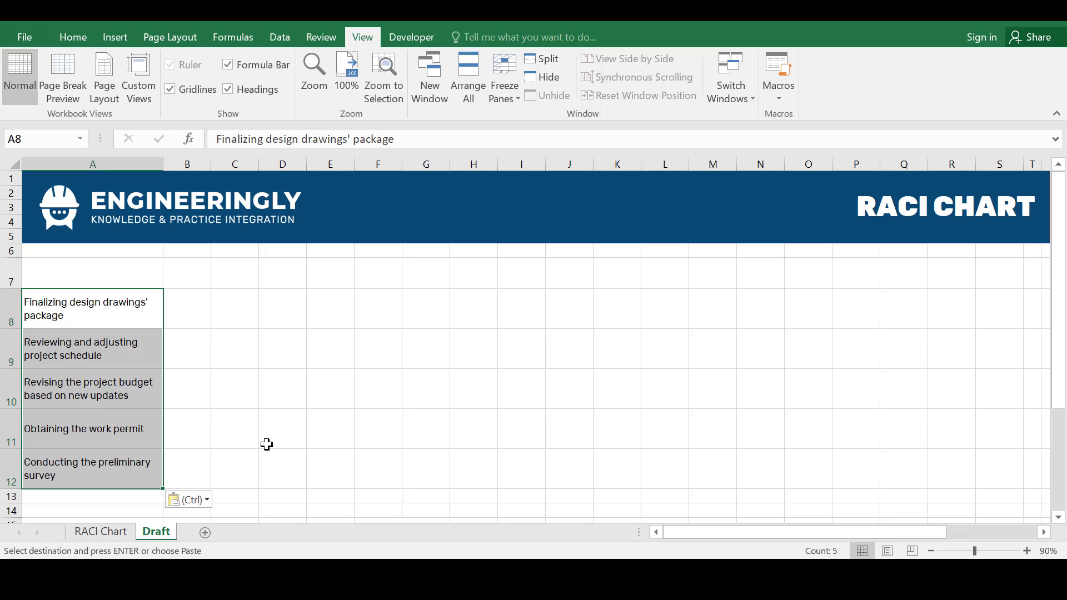
# Paste the team-member headings B7:F7 into Draft at B7 and widen the columns to fit
pyautogui.click(103, 531)
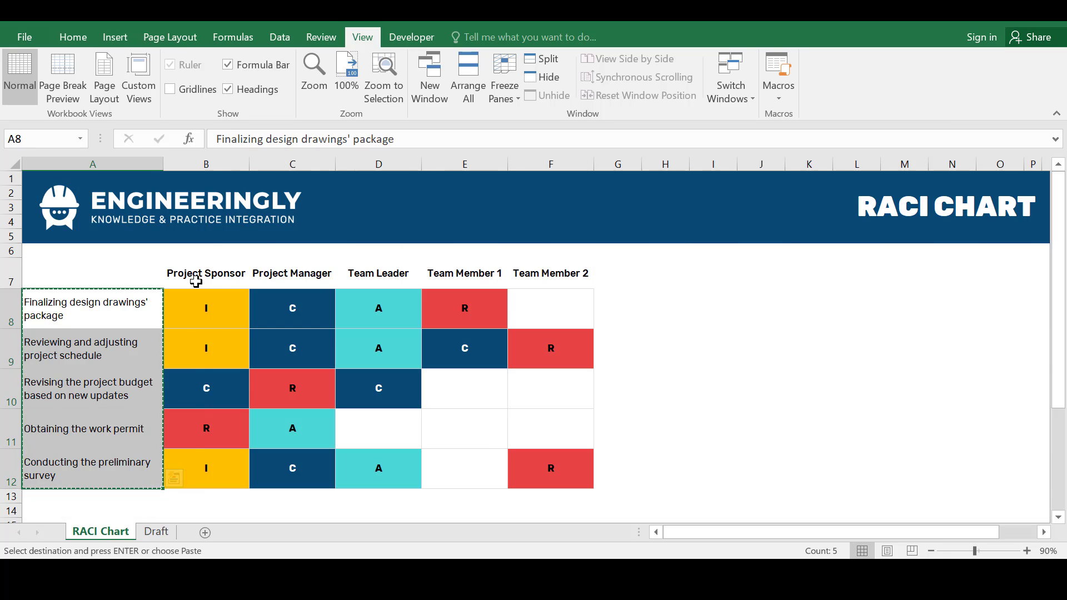
pyautogui.moveTo(178, 269); pyautogui.dragTo(591, 278)
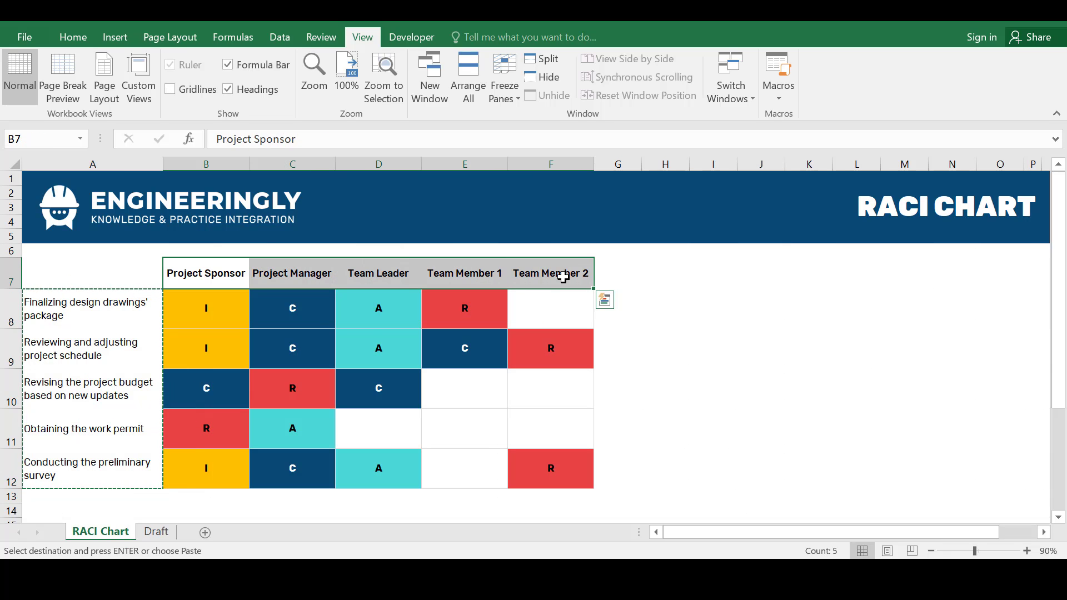
pyautogui.hotkey('ctrl', 'c')
pyautogui.hotkey('ctrl', 'pagedown')
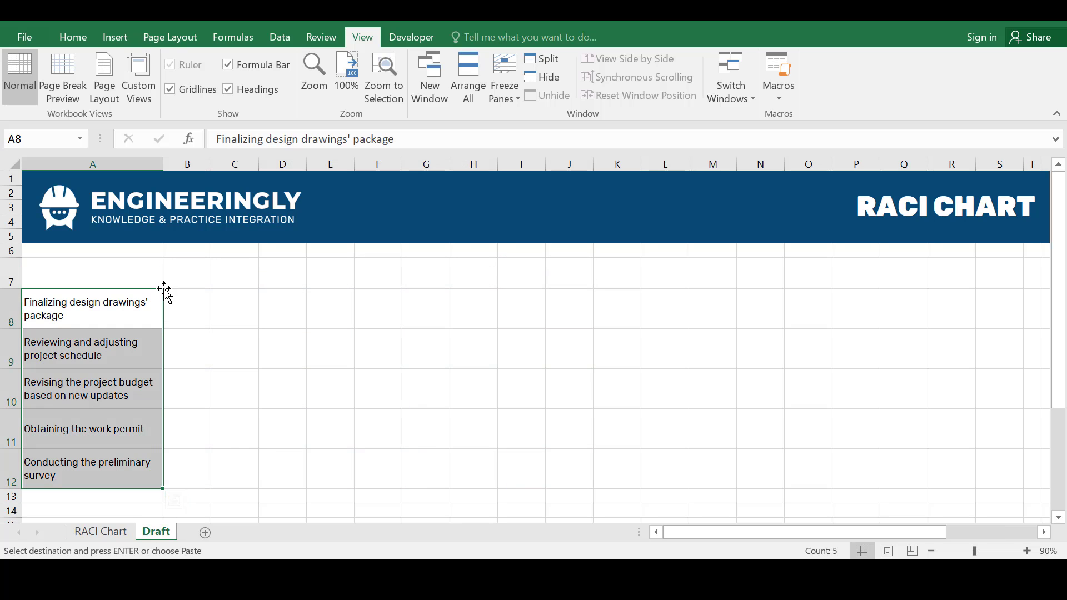
pyautogui.click(181, 281)
pyautogui.hotkey('ctrl', 'v')
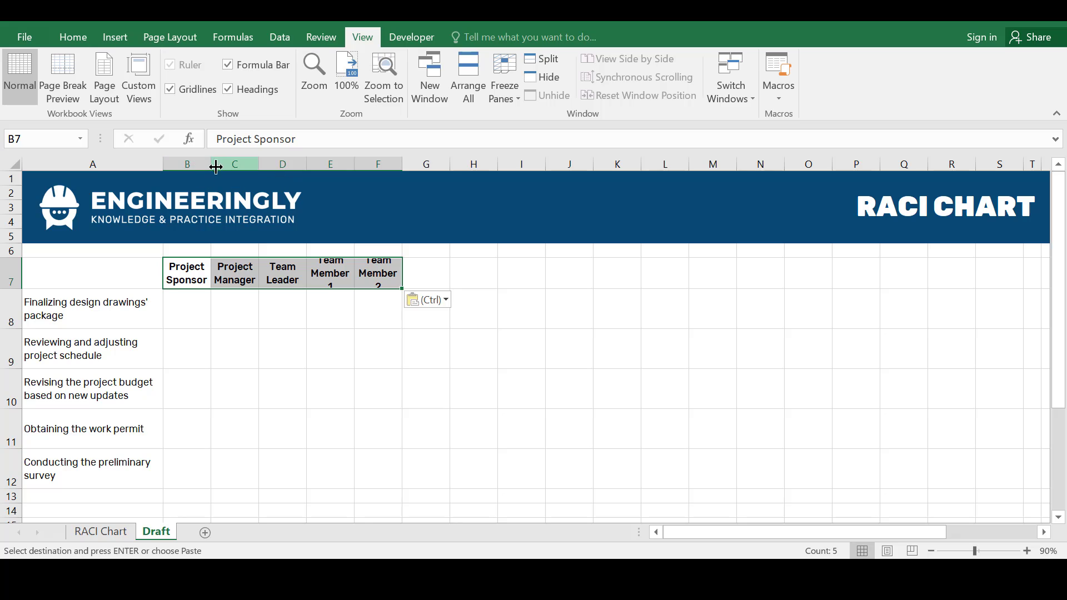
pyautogui.moveTo(220, 176); pyautogui.dragTo(540, 163)
pyautogui.click(206, 320)
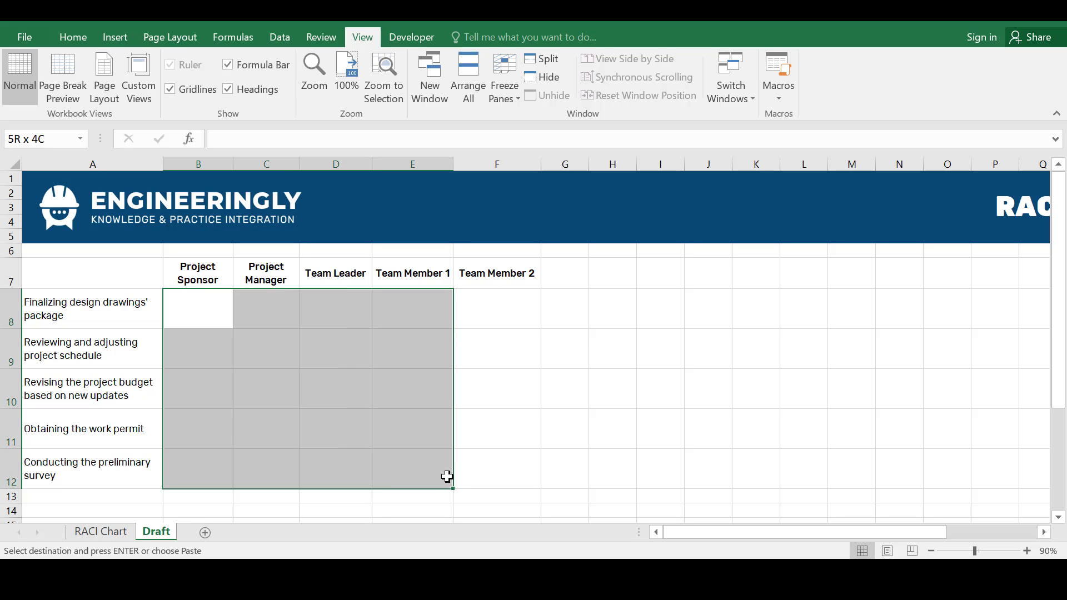
pyautogui.moveTo(454, 477); pyautogui.dragTo(496, 478)
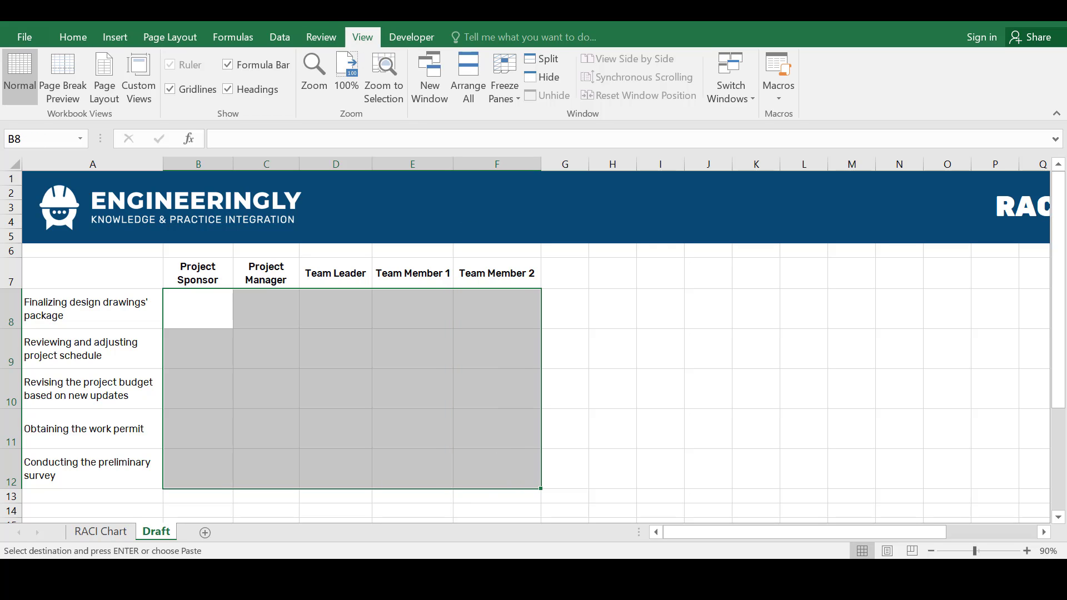
# Add a List data validation with source 'R, A, C, I' to B8:F12
pyautogui.click(279, 37)
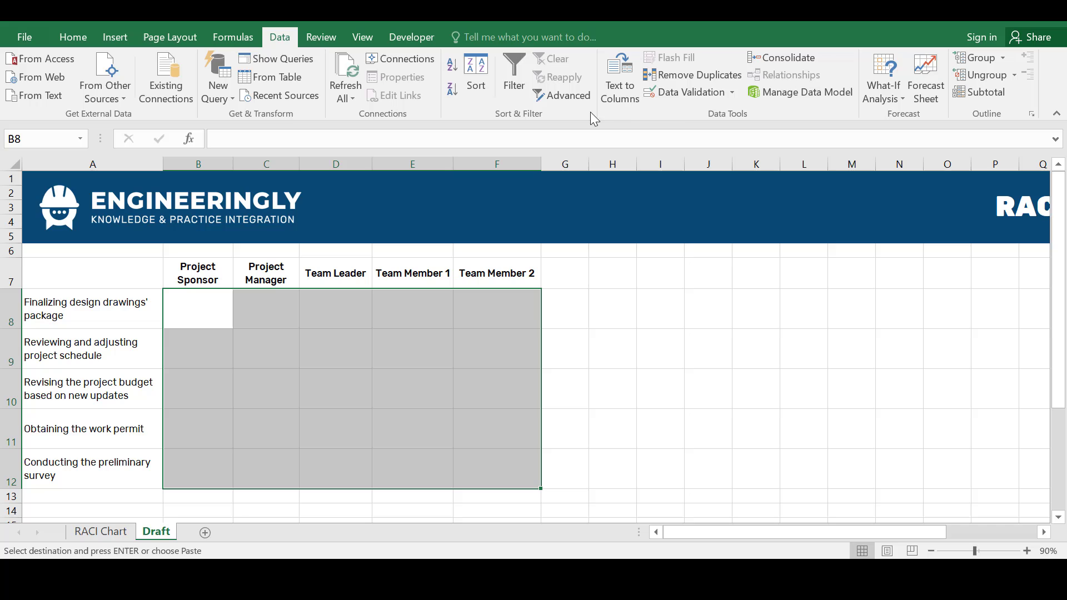
pyautogui.click(732, 94)
pyautogui.click(716, 115)
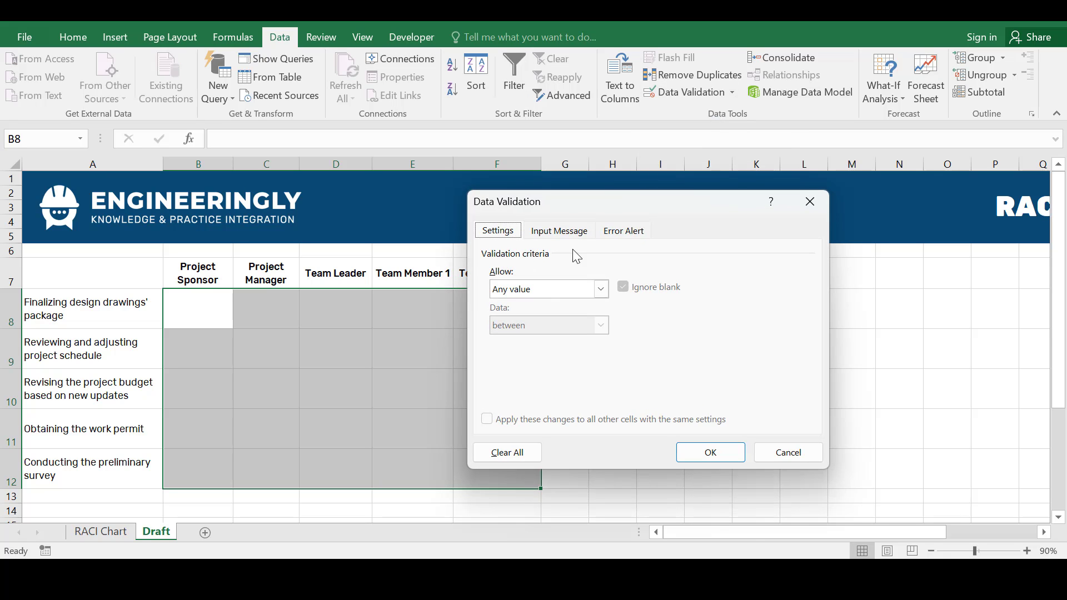
pyautogui.click(601, 289)
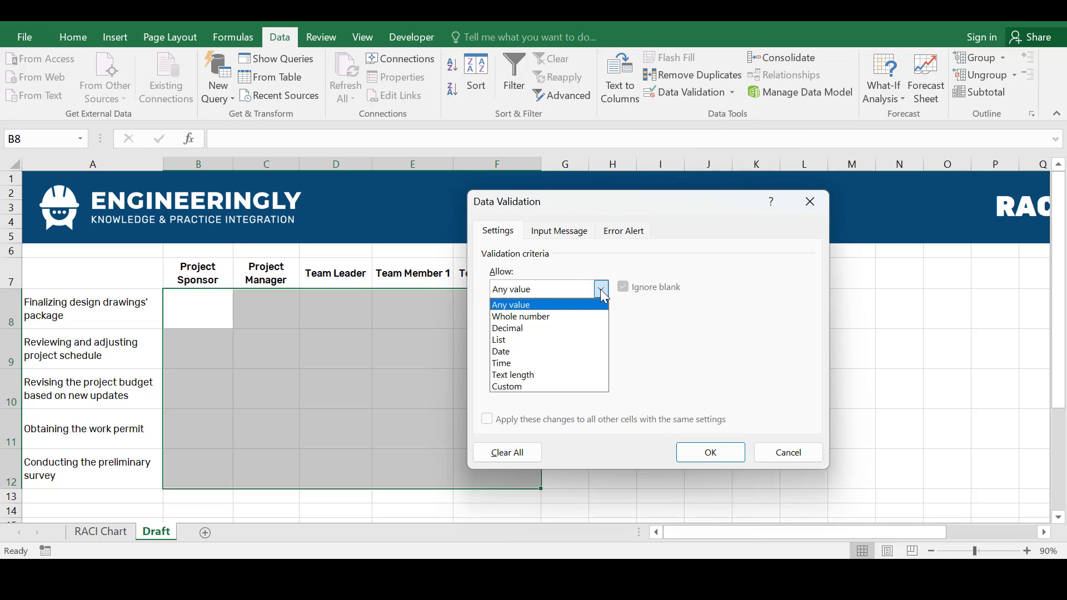
pyautogui.click(536, 339)
pyautogui.click(521, 359)
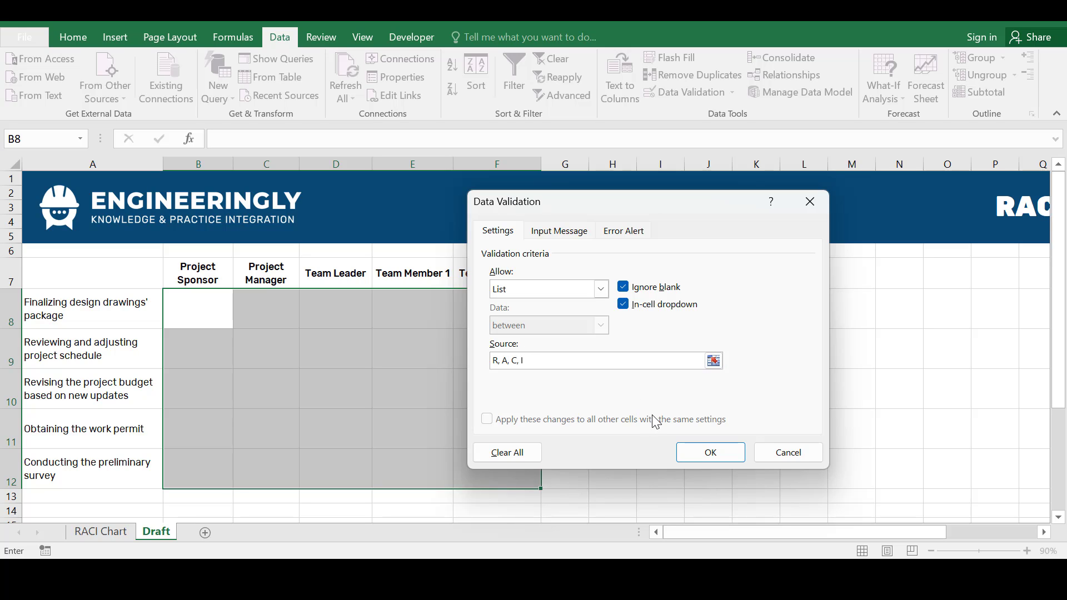
pyautogui.click(710, 452)
# Test the new dropdowns by picking R in B8 and C in C8
pyautogui.click(364, 379)
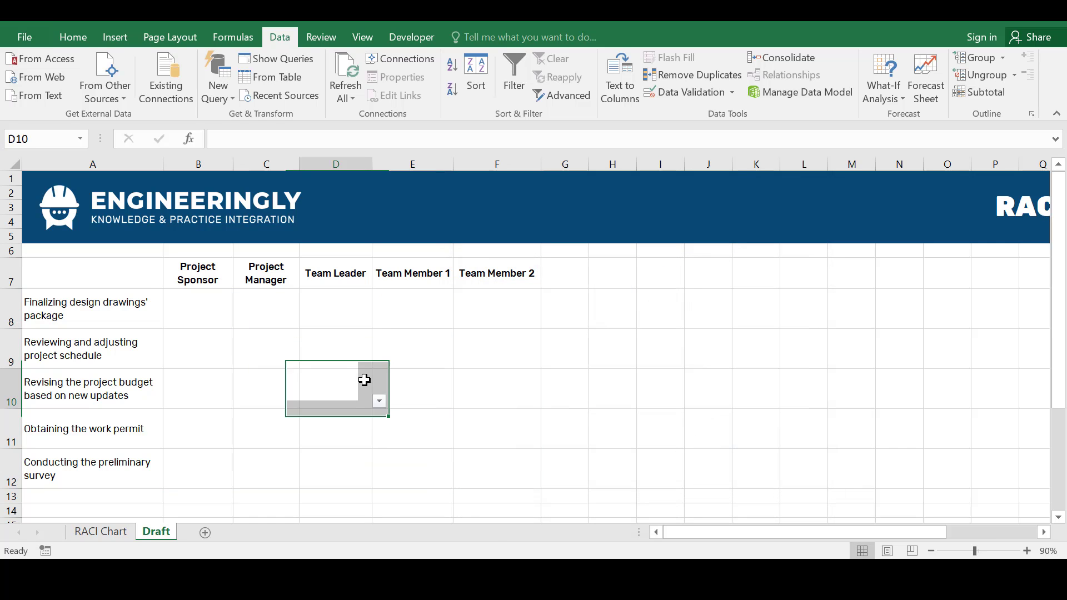
pyautogui.click(229, 314)
pyautogui.click(240, 322)
pyautogui.click(231, 335)
pyautogui.click(281, 315)
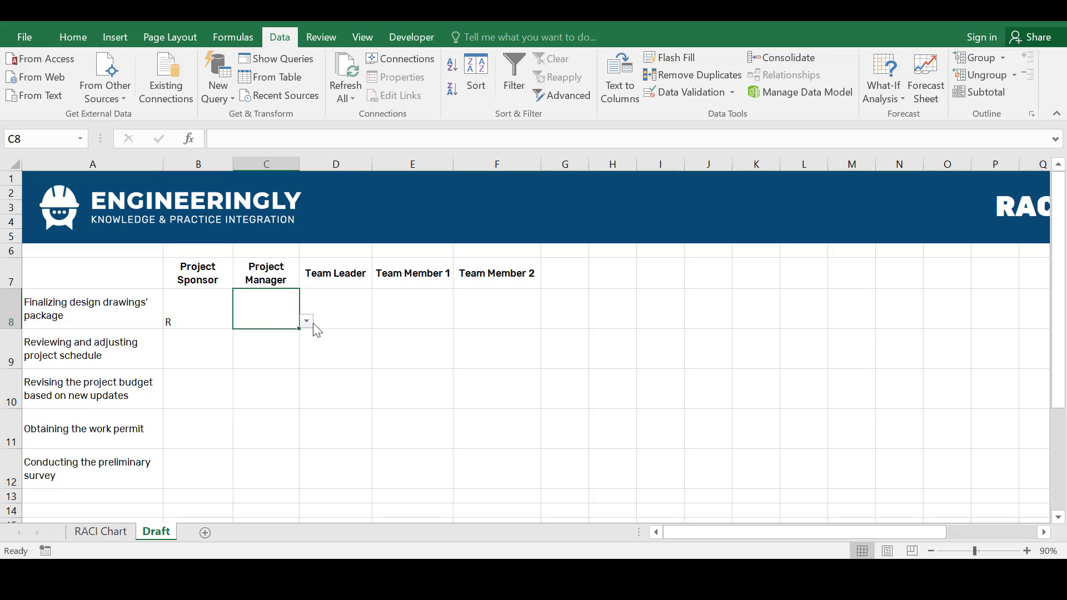
pyautogui.click(306, 321)
pyautogui.click(287, 356)
pyautogui.moveTo(204, 313); pyautogui.dragTo(510, 485)
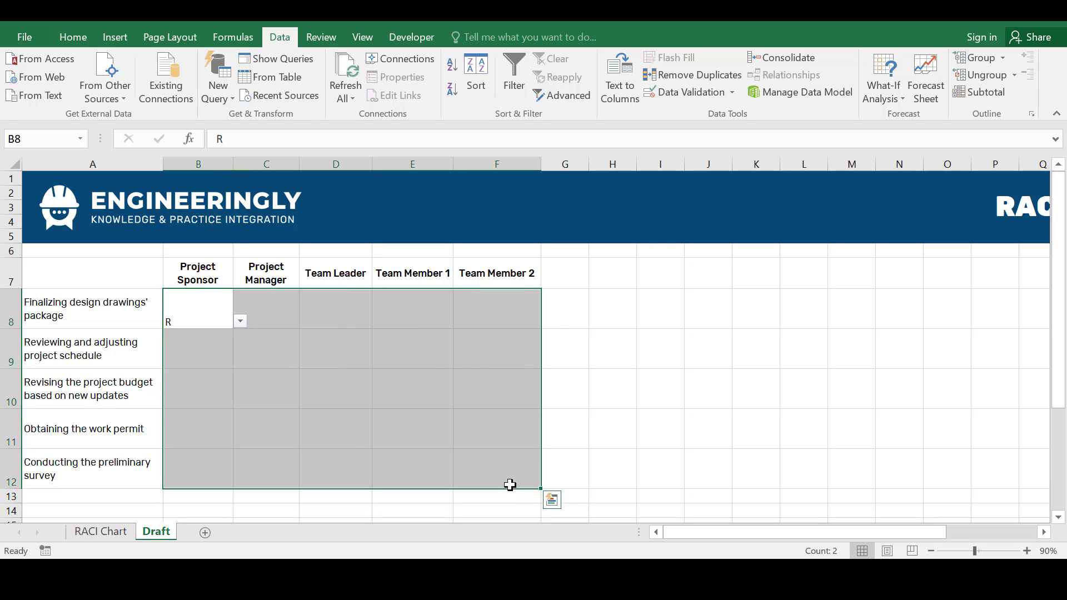
# Start an Equal To highlight rule for cells containing R with a custom format
pyautogui.click(70, 40)
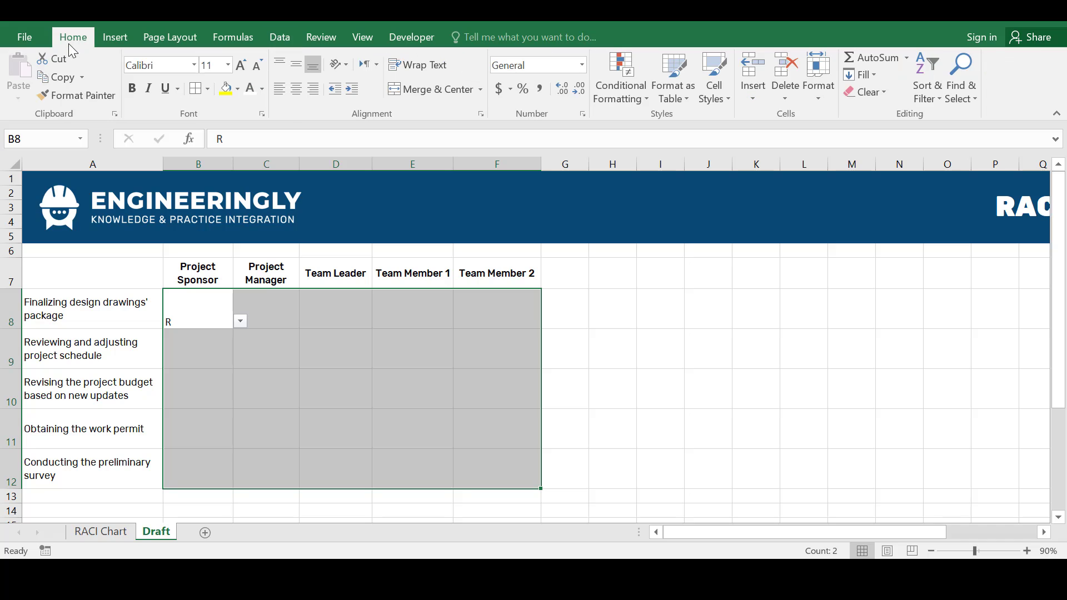
pyautogui.click(641, 92)
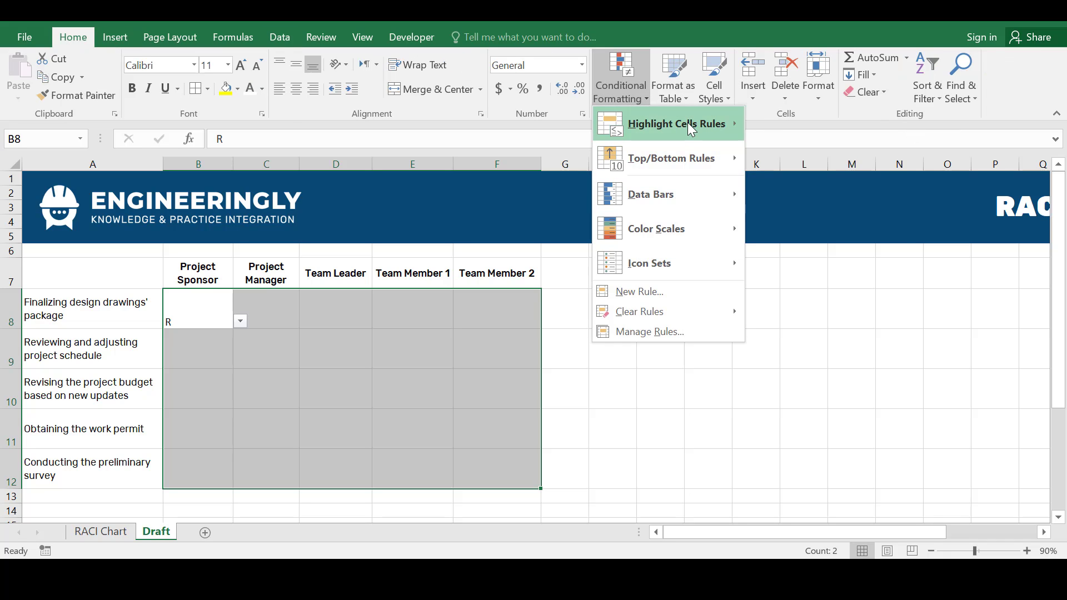
pyautogui.moveTo(688, 122)
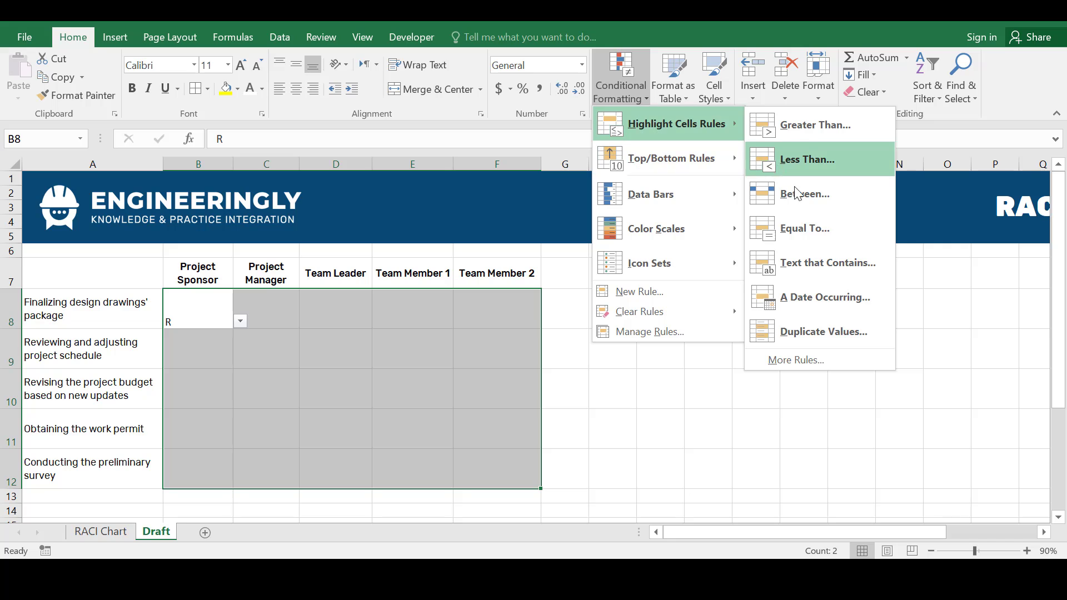
pyautogui.click(810, 234)
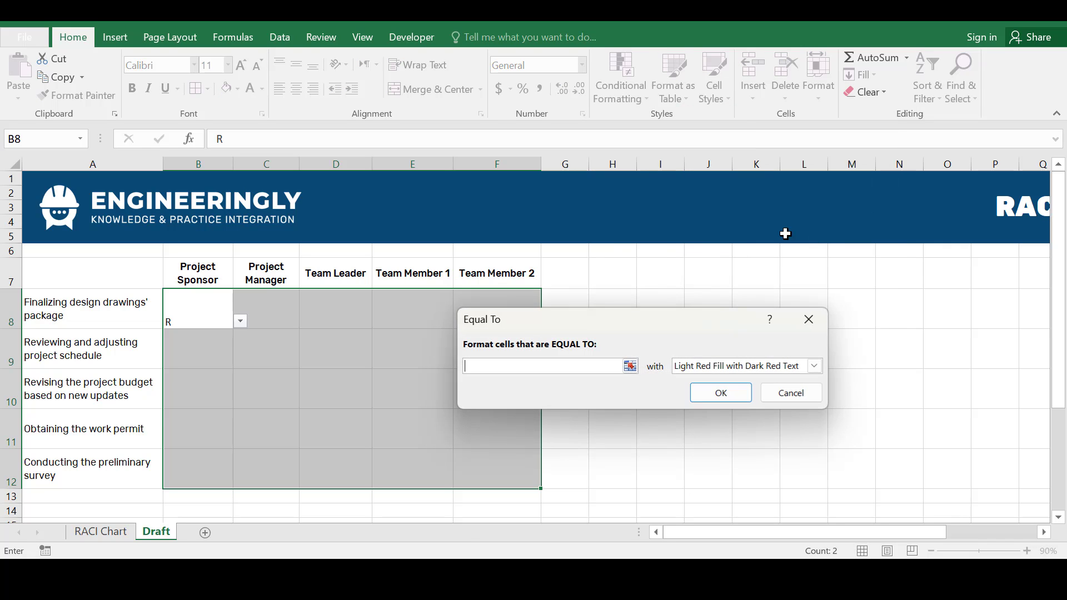
pyautogui.write('R')
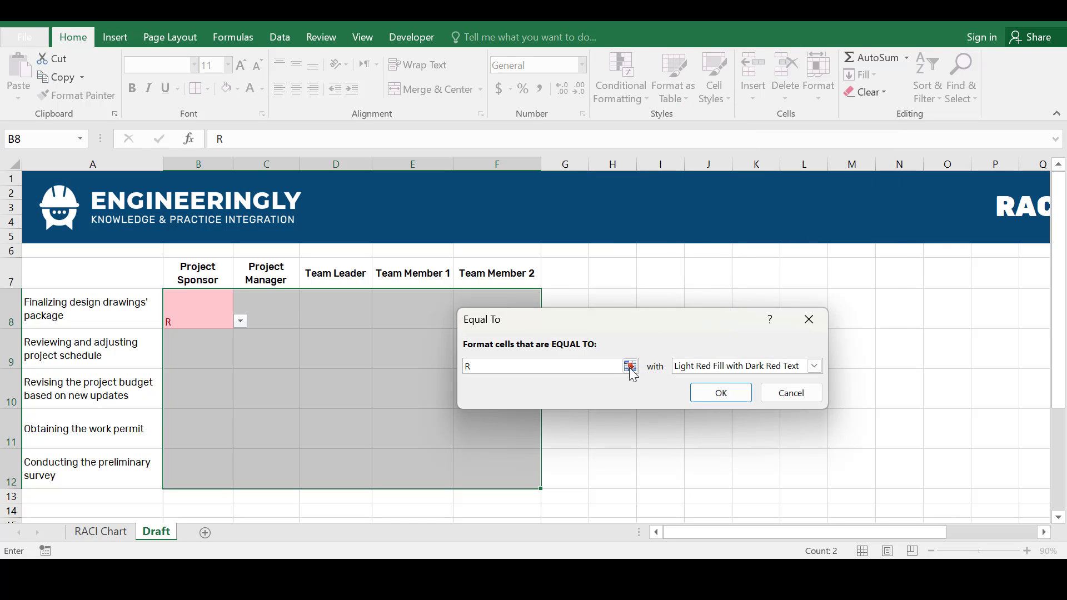
pyautogui.click(805, 368)
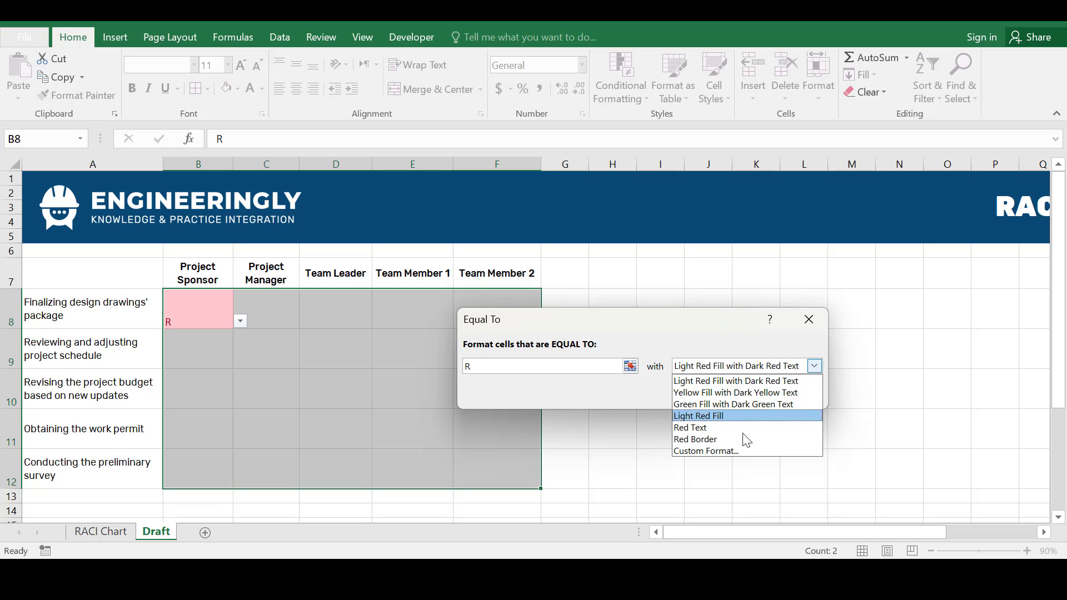
pyautogui.click(726, 453)
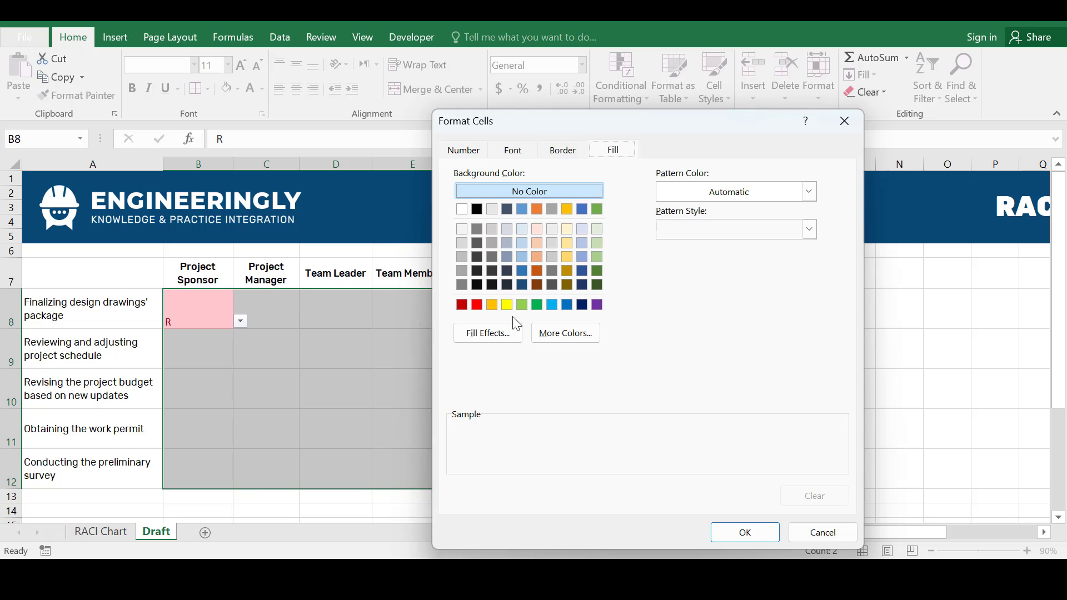
# Give the R rule a dark red fill and white font colour, and apply it
pyautogui.click(462, 305)
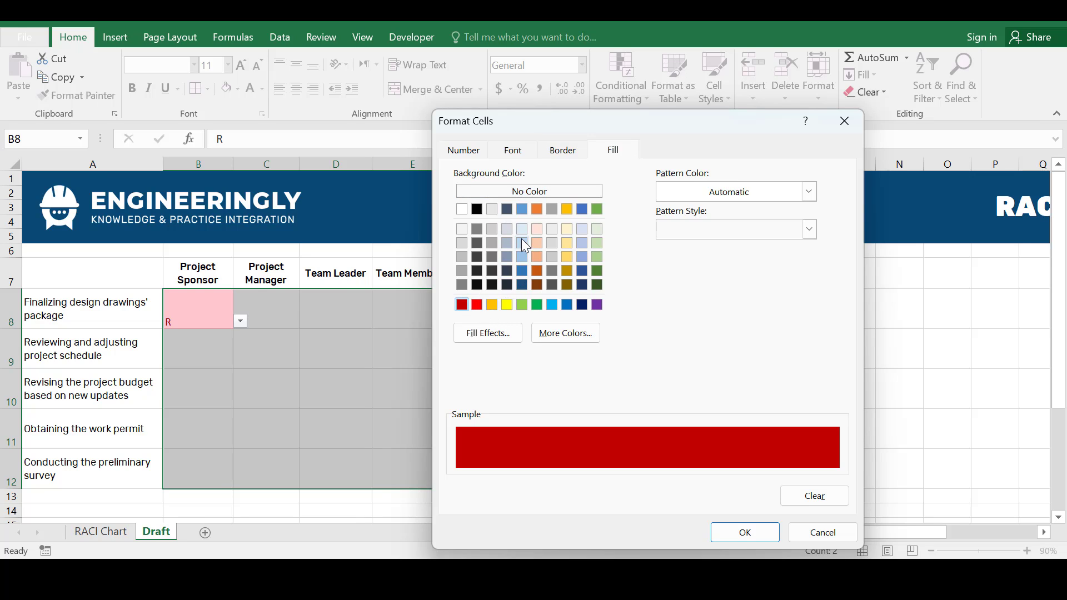
pyautogui.click(528, 151)
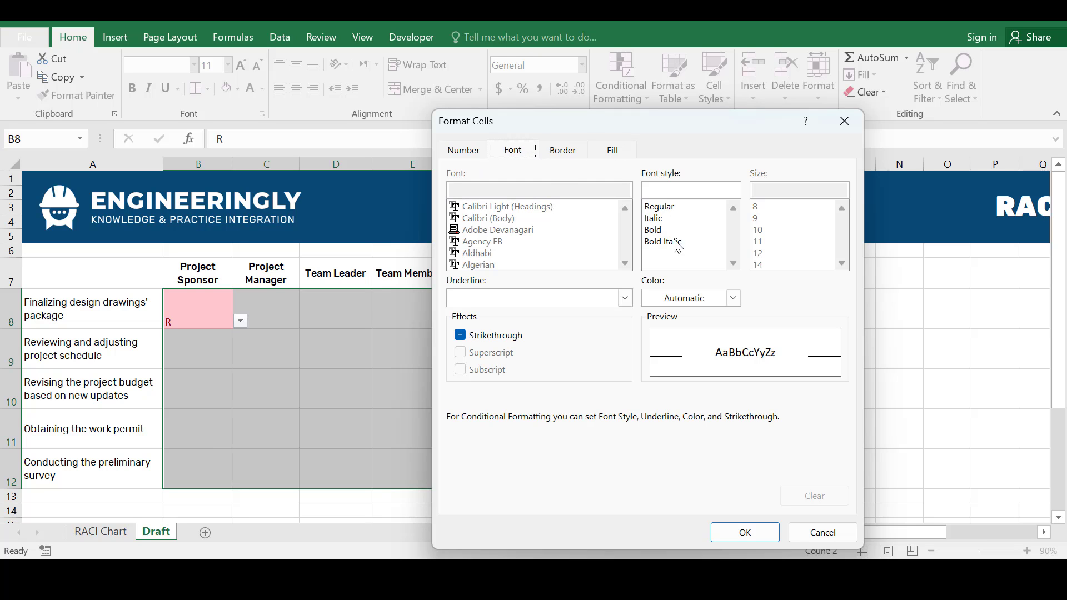
pyautogui.click(733, 298)
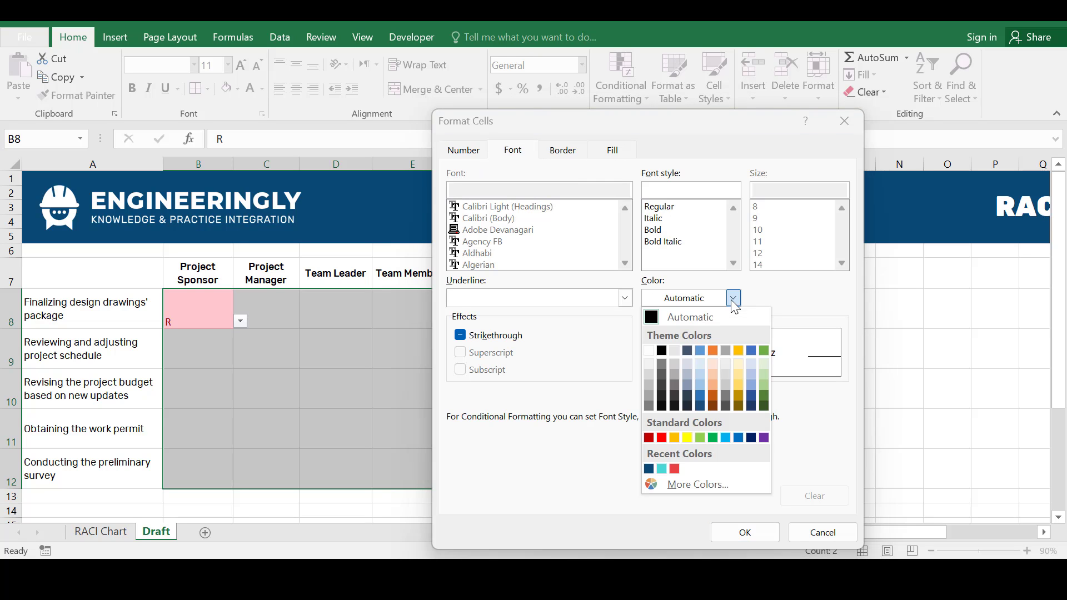
pyautogui.click(648, 350)
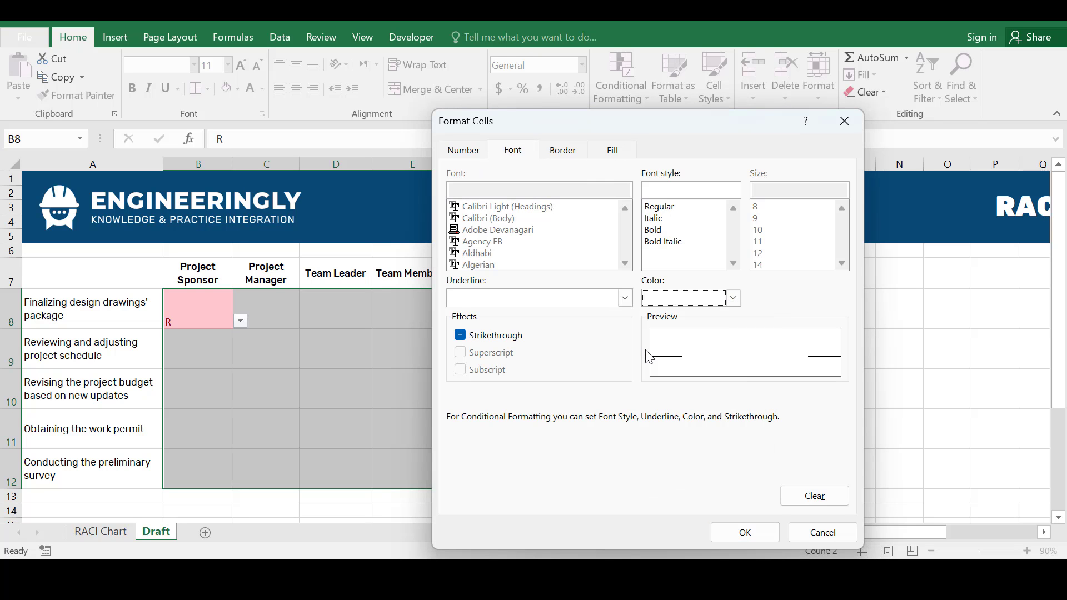
pyautogui.click(746, 537)
pyautogui.click(710, 396)
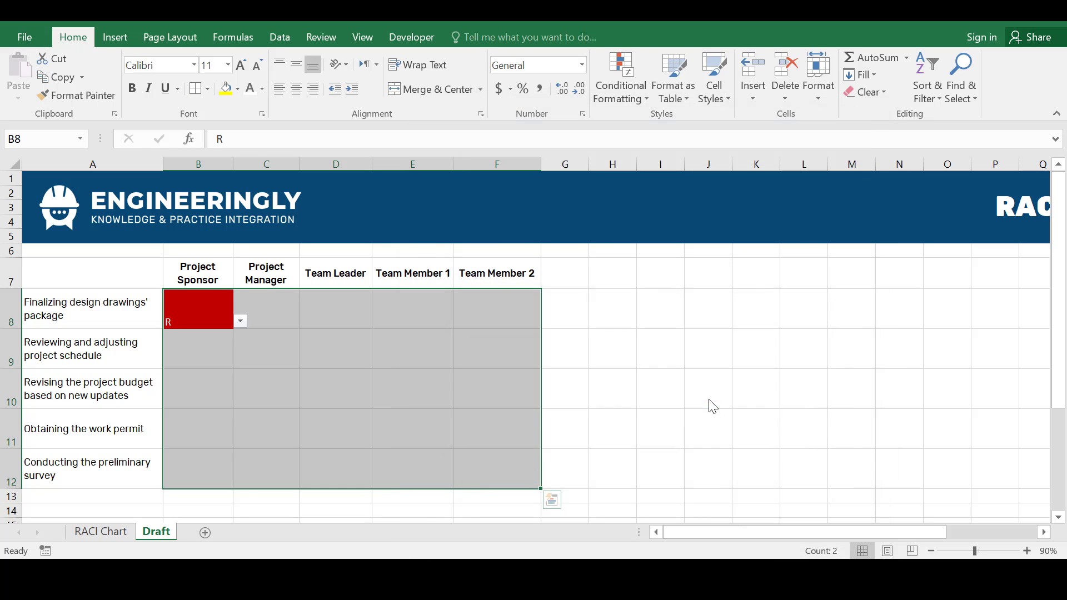
# Add an Equal To rule with a custom blue fill for cells containing A
pyautogui.click(635, 94)
pyautogui.moveTo(658, 124)
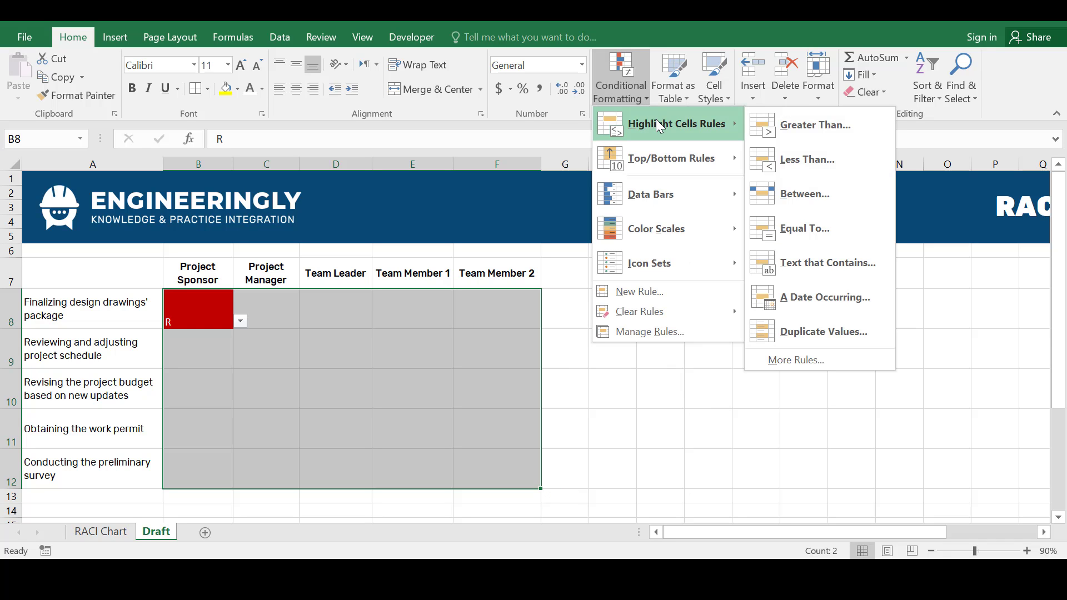
pyautogui.click(787, 221)
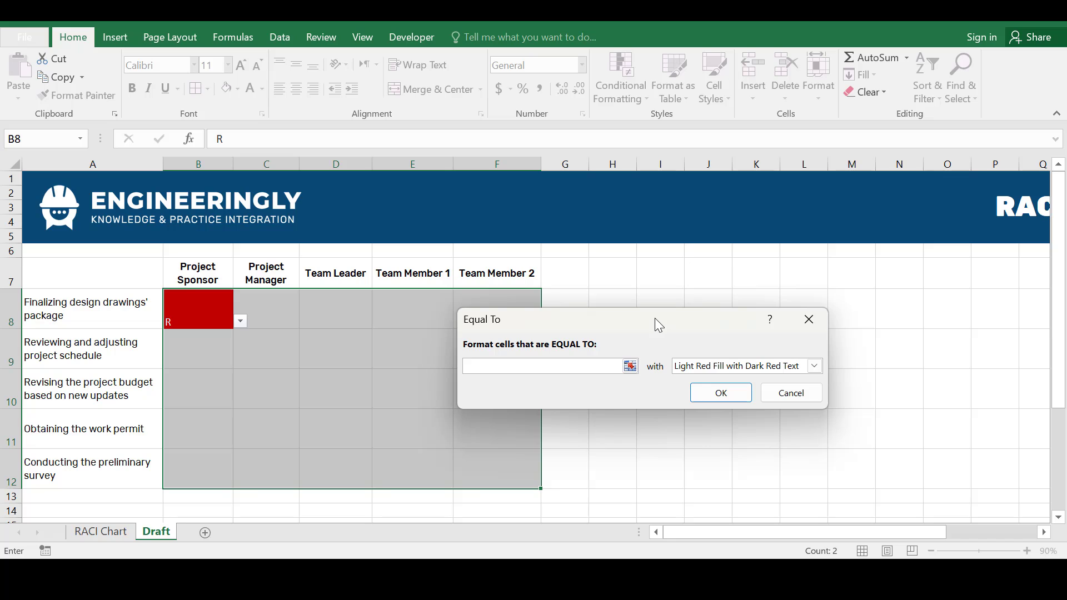
pyautogui.write('A')
pyautogui.click(814, 366)
pyautogui.click(737, 450)
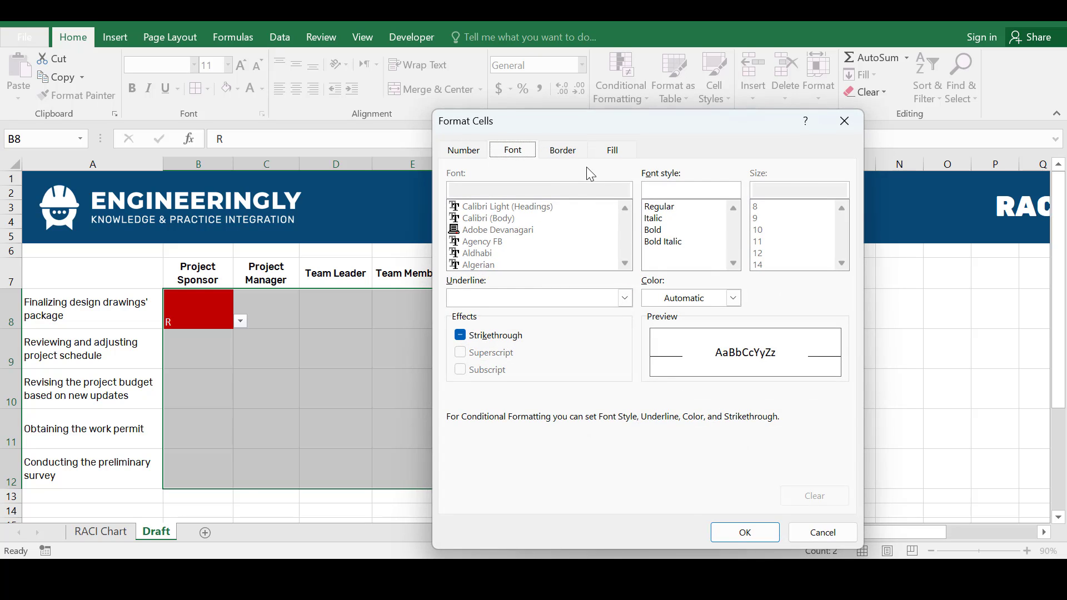
pyautogui.click(612, 150)
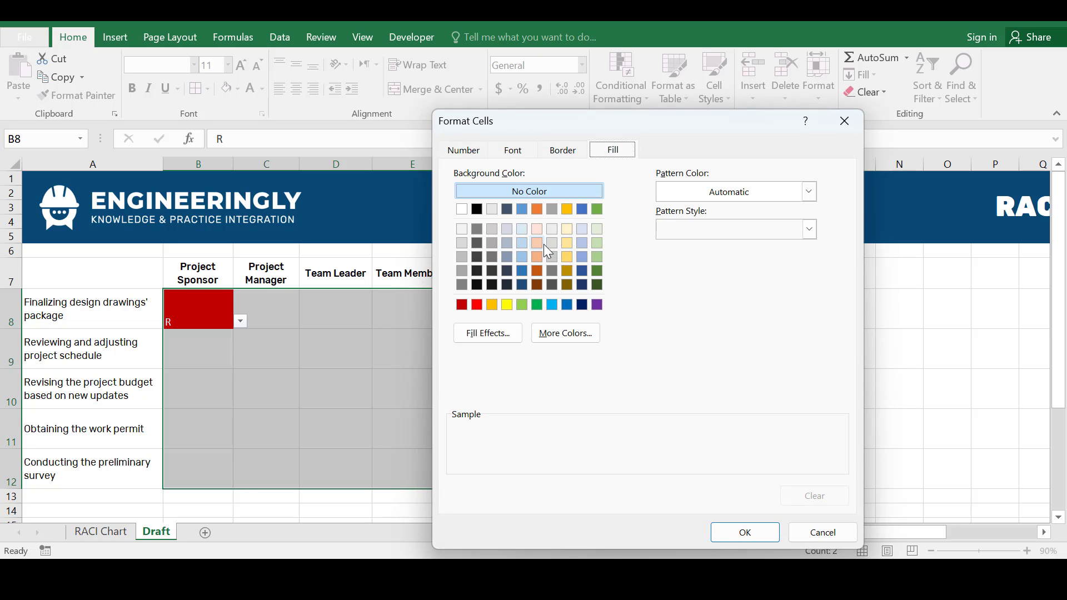
pyautogui.click(523, 210)
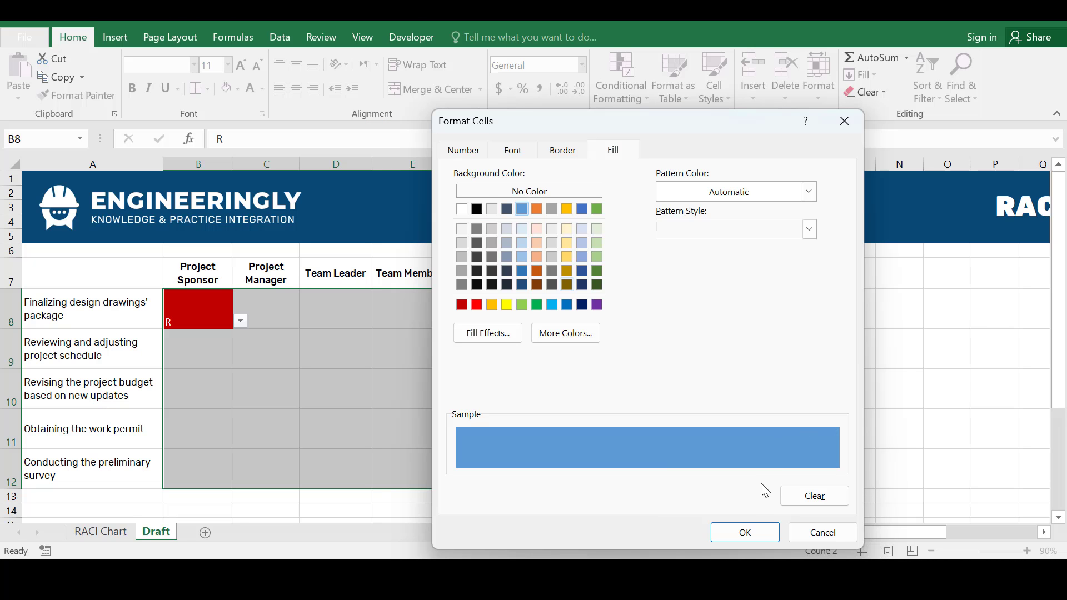
pyautogui.click(753, 531)
pyautogui.click(719, 392)
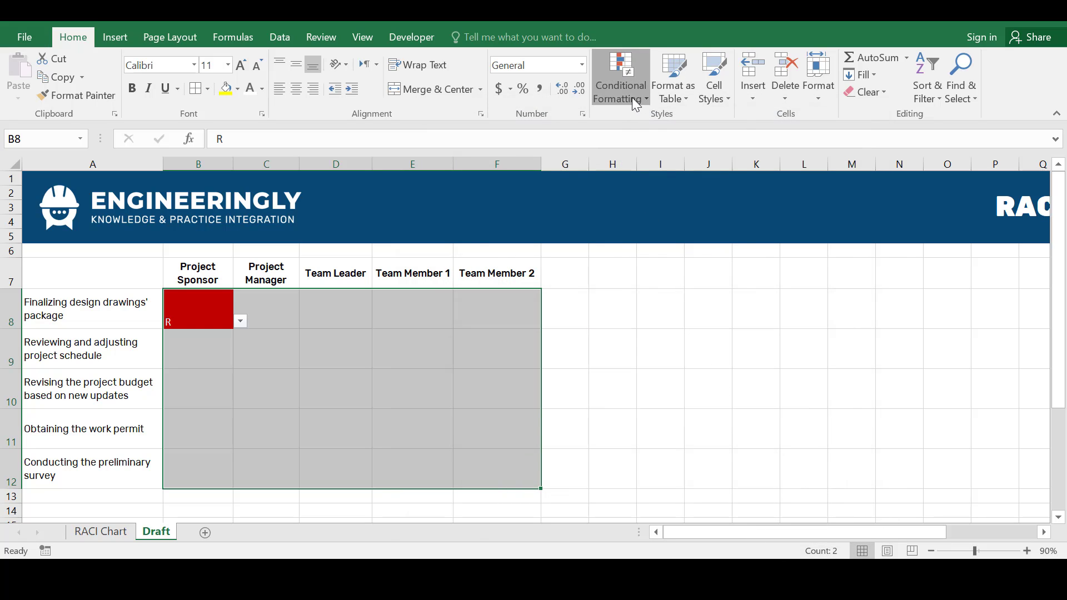
# Set the Project Manager's first-task cell C8 to A
pyautogui.click(630, 98)
pyautogui.moveTo(654, 136)
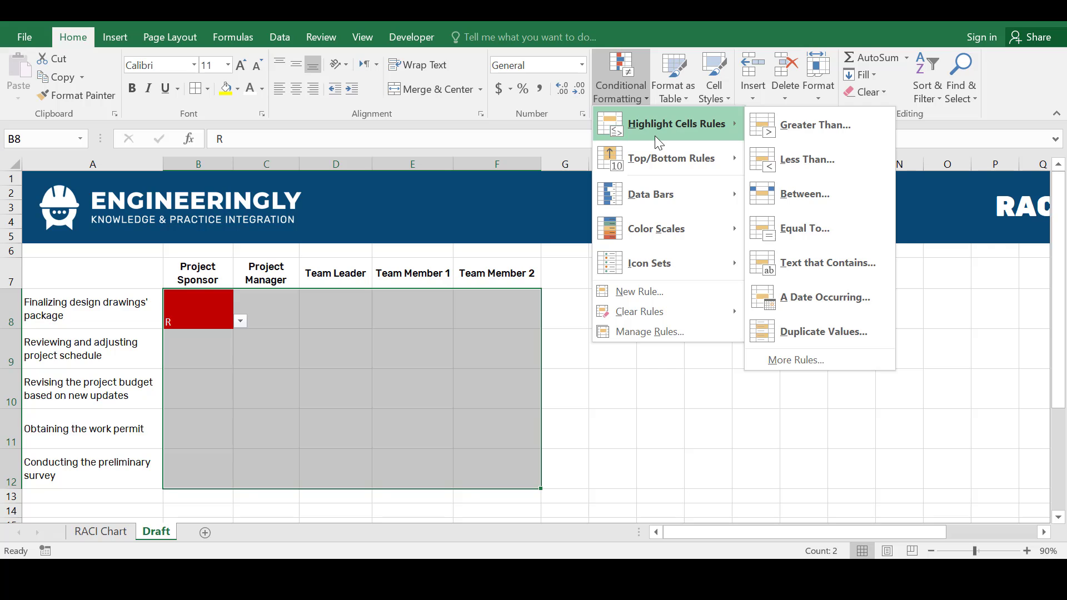
pyautogui.click(368, 315)
pyautogui.click(290, 316)
pyautogui.click(307, 321)
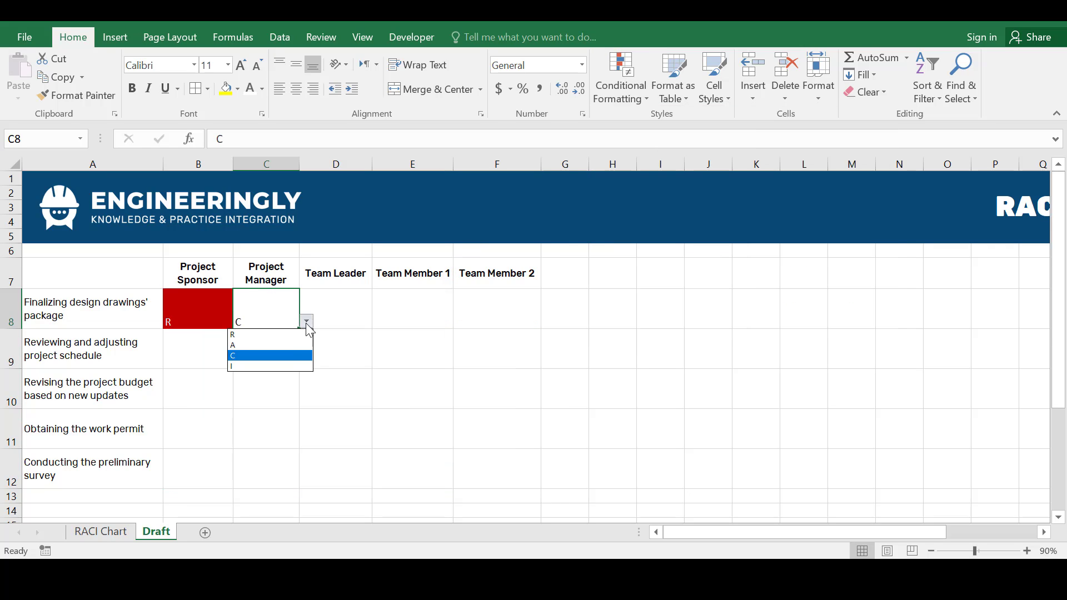
pyautogui.click(270, 348)
# Set D8 to C for Team Leader and E8 to I for Team Member 1
pyautogui.click(345, 309)
pyautogui.click(379, 321)
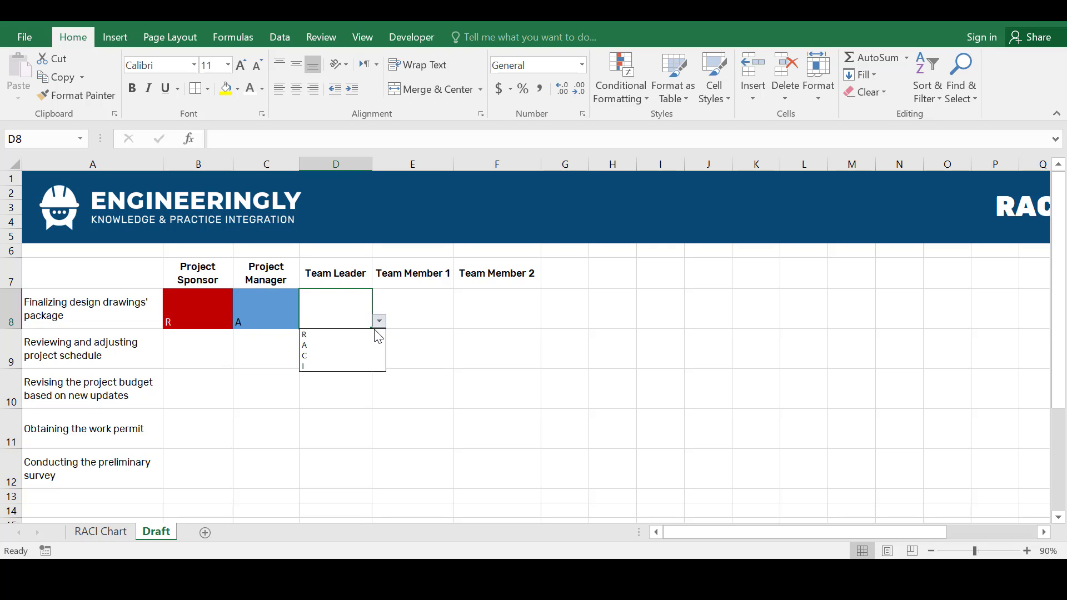
pyautogui.click(359, 356)
pyautogui.click(430, 303)
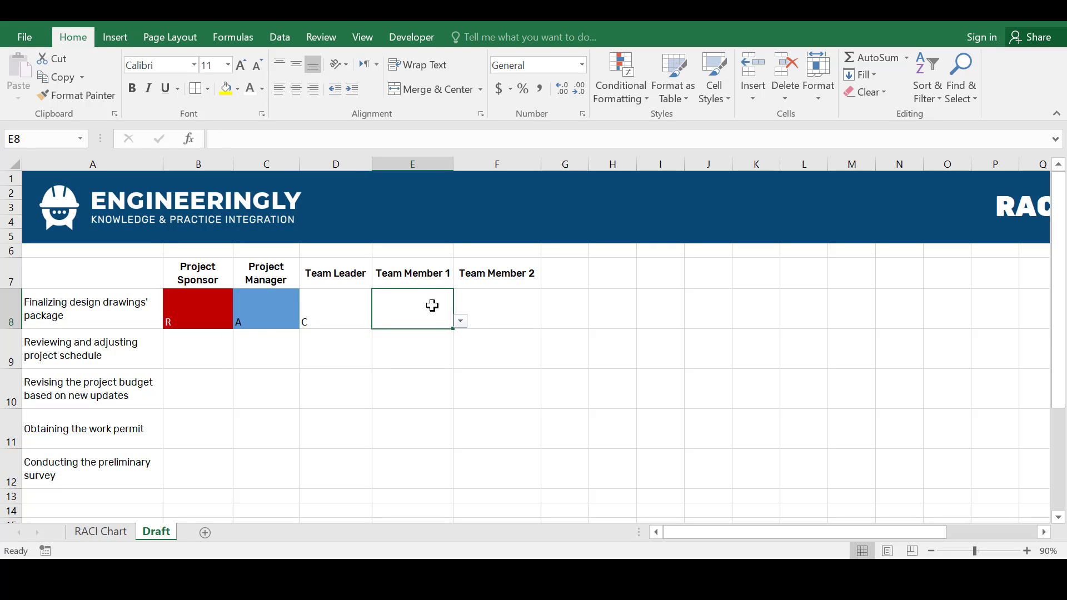
pyautogui.click(461, 322)
pyautogui.click(428, 365)
pyautogui.click(433, 400)
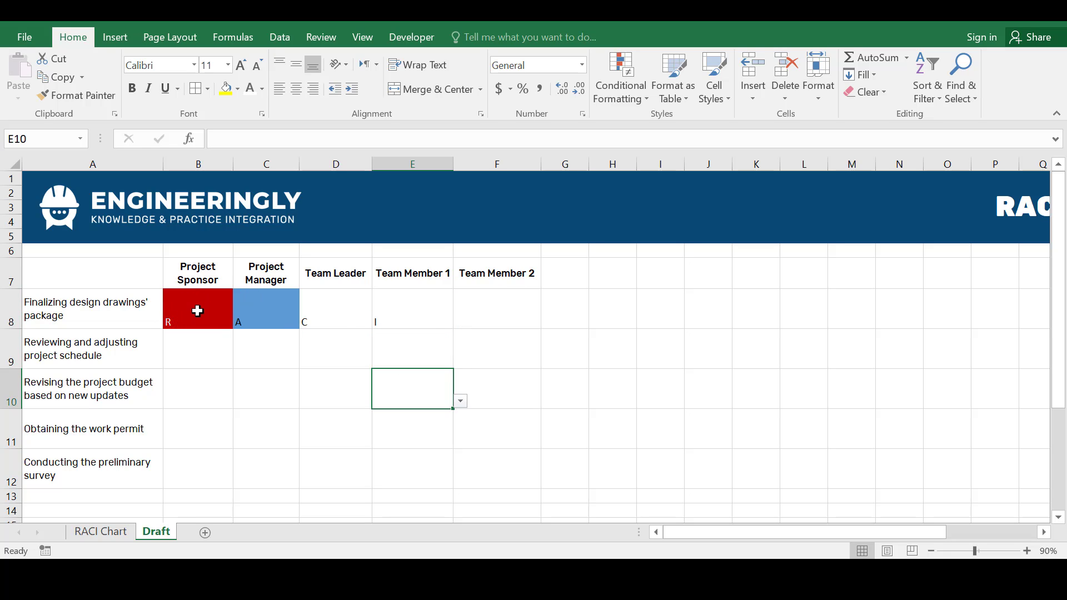
pyautogui.moveTo(198, 310); pyautogui.dragTo(505, 462)
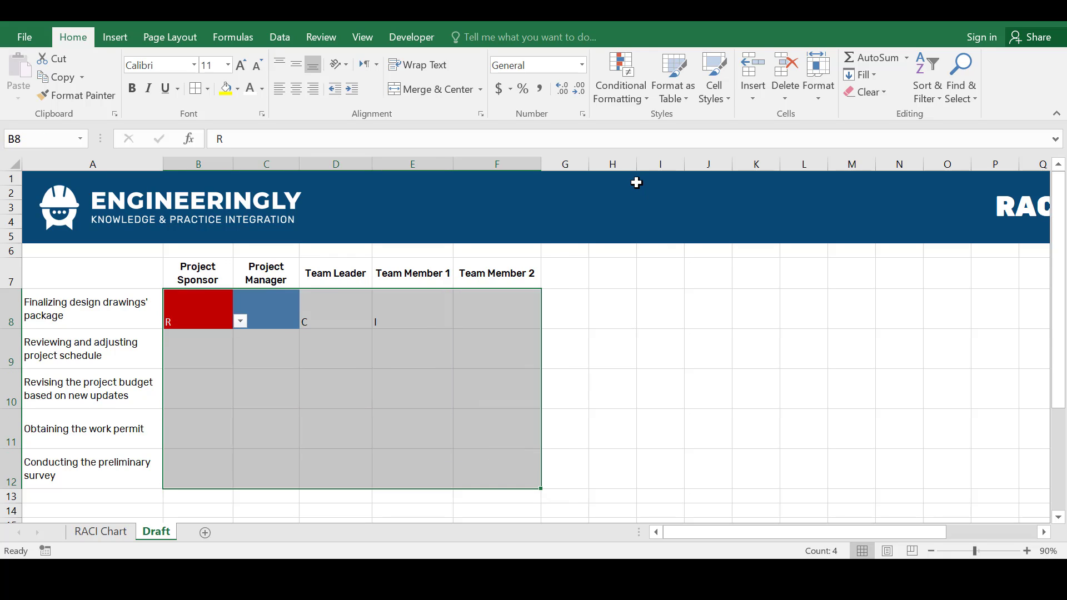
# Add an Equal To rule with a custom light green fill for cells containing C
pyautogui.click(634, 103)
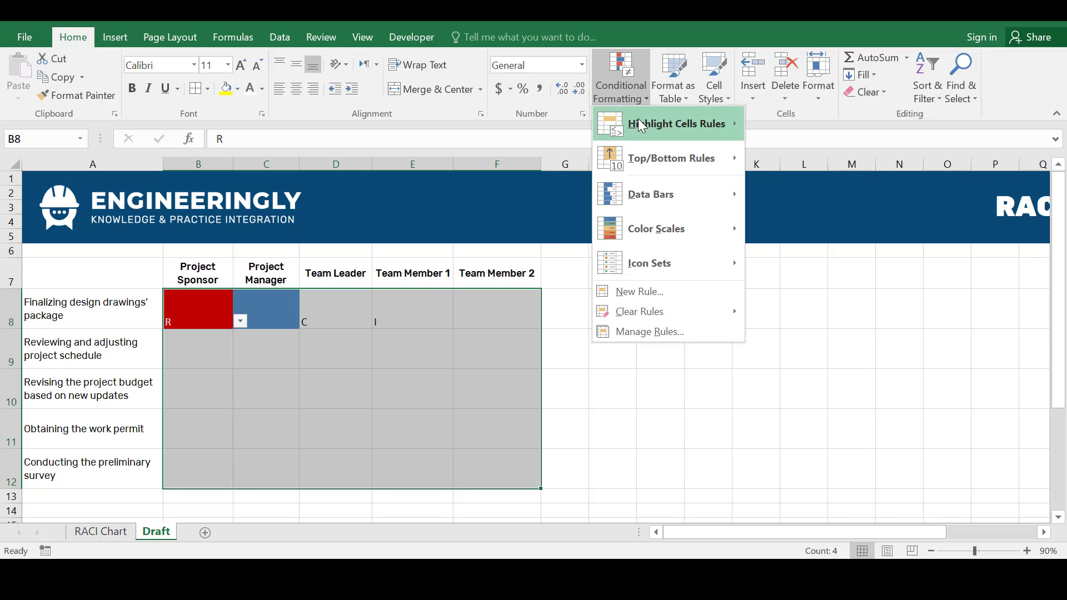
pyautogui.moveTo(694, 123)
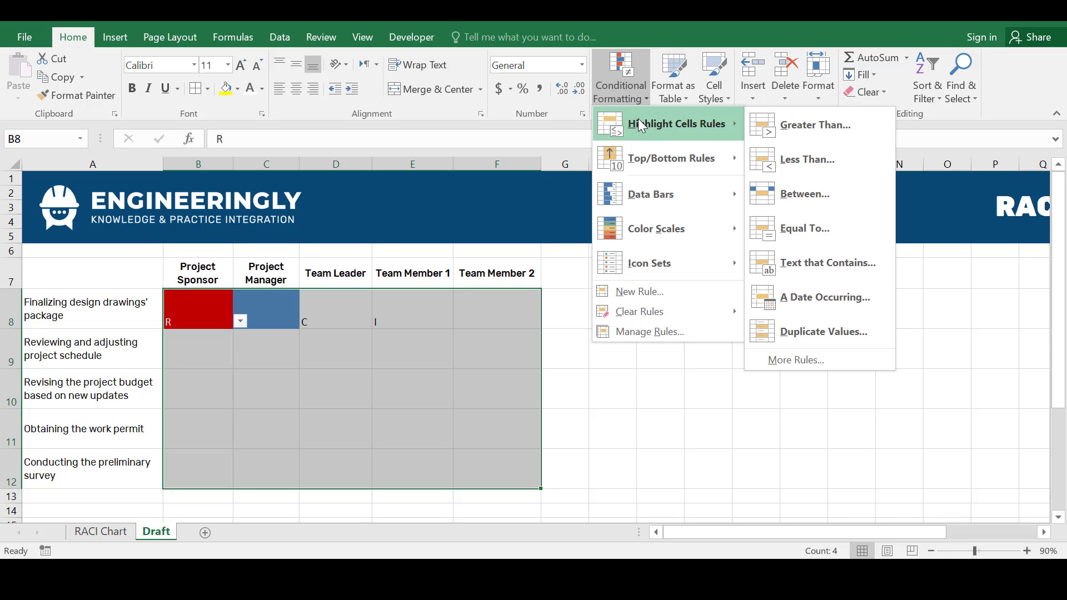
pyautogui.click(789, 227)
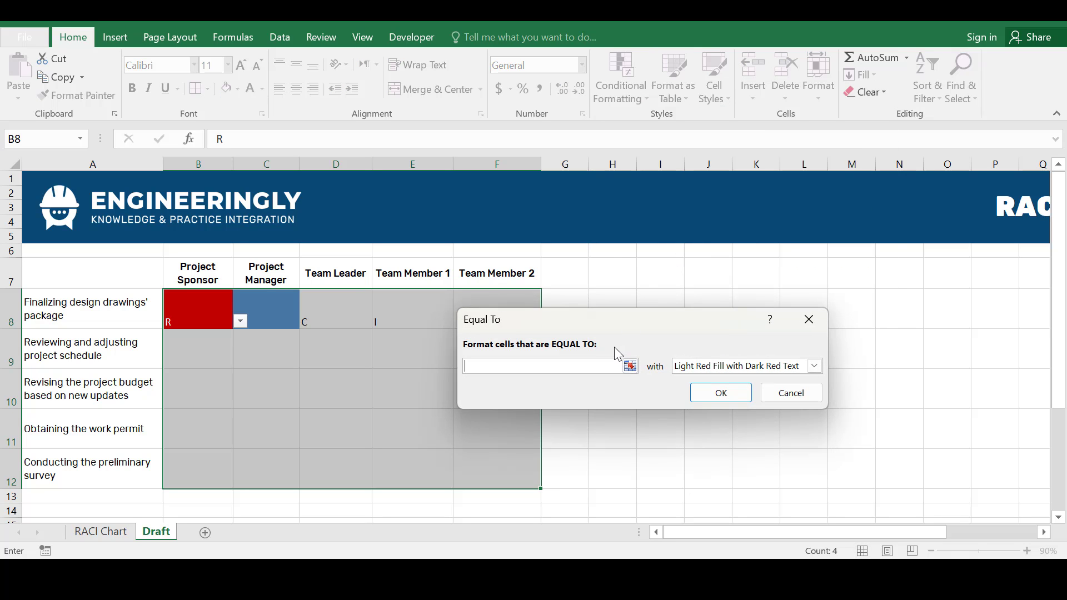
pyautogui.write('C')
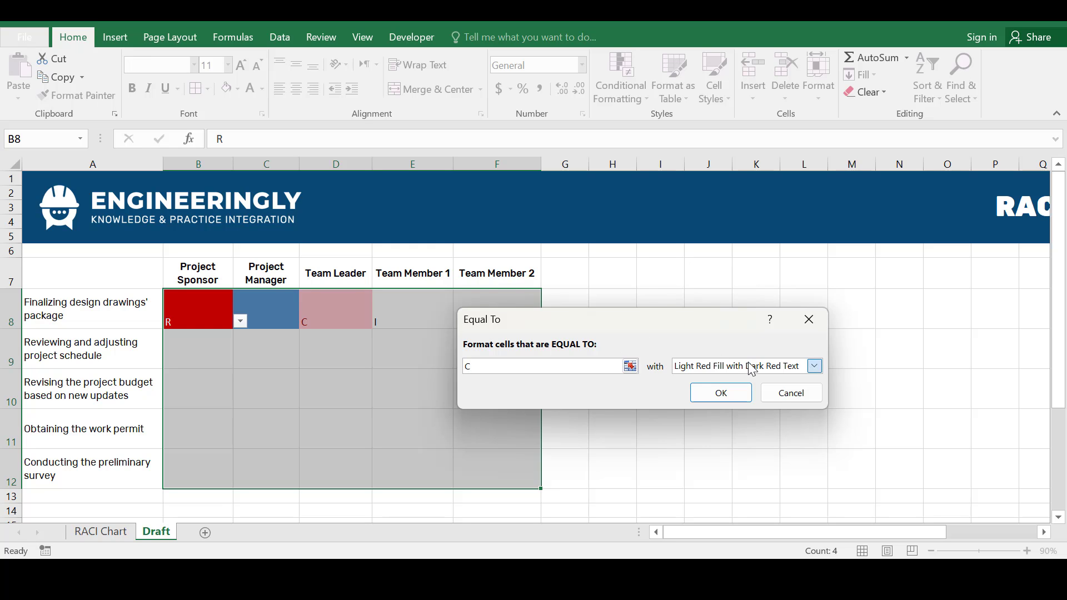
pyautogui.click(750, 367)
pyautogui.click(699, 451)
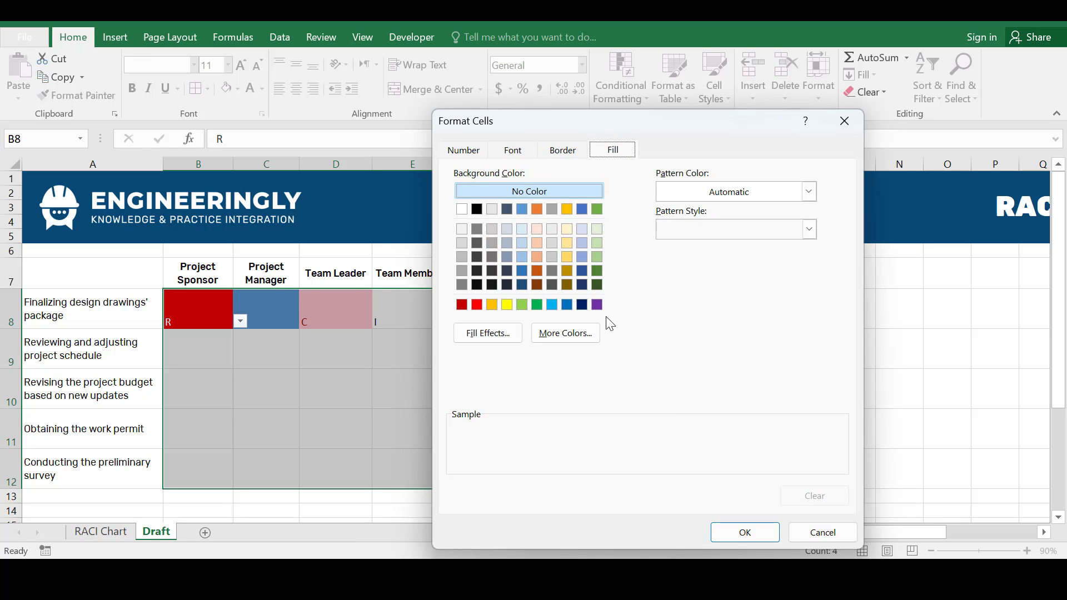
pyautogui.click(522, 304)
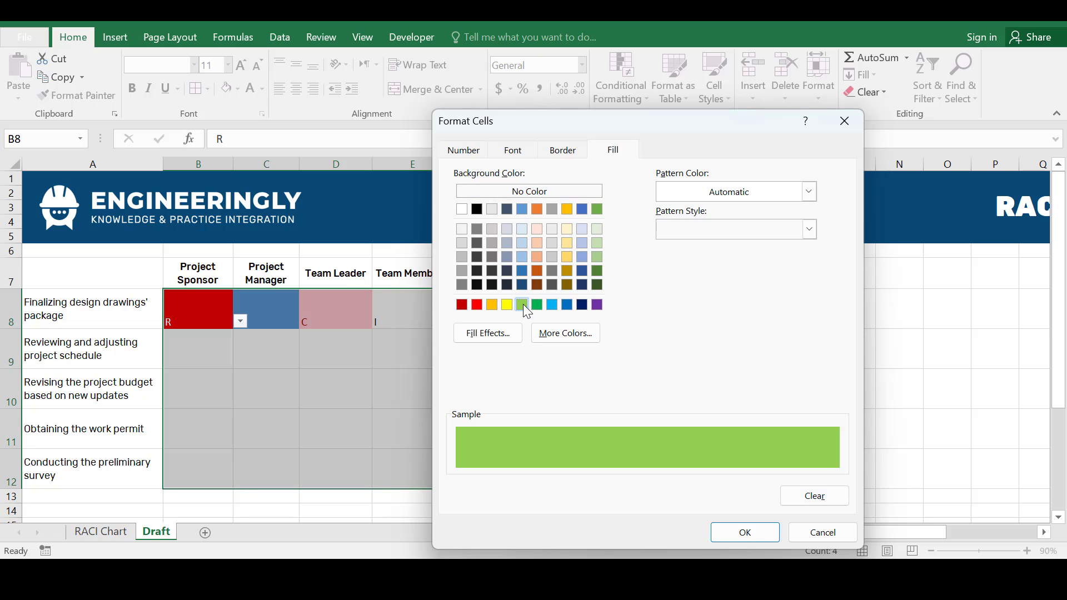
pyautogui.click(731, 533)
pyautogui.click(719, 391)
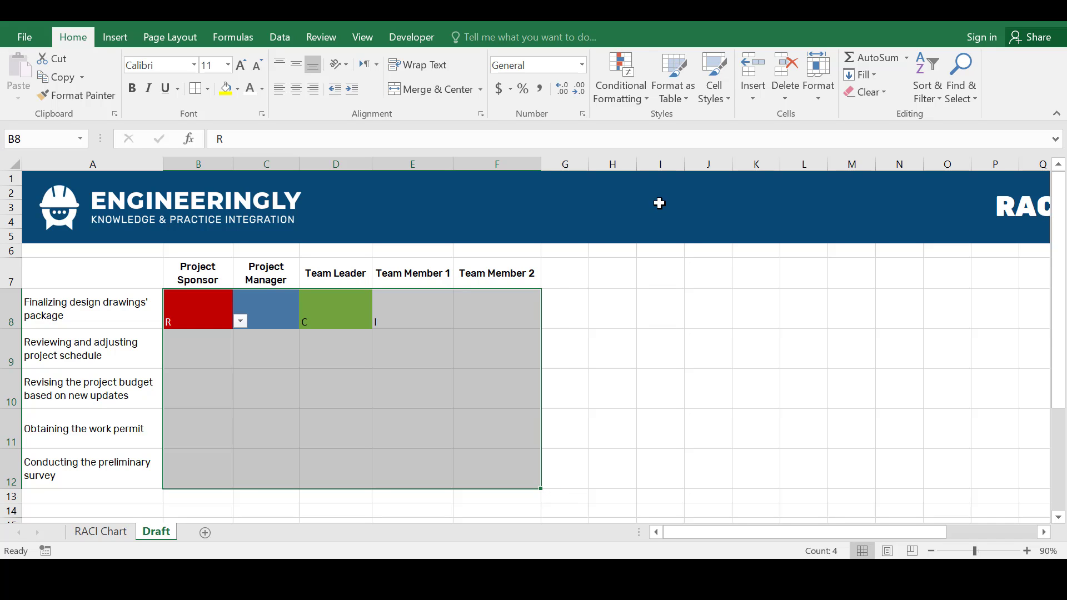
# Start an Equal To rule for cells containing I with a dark navy custom fill
pyautogui.click(635, 90)
pyautogui.moveTo(648, 125)
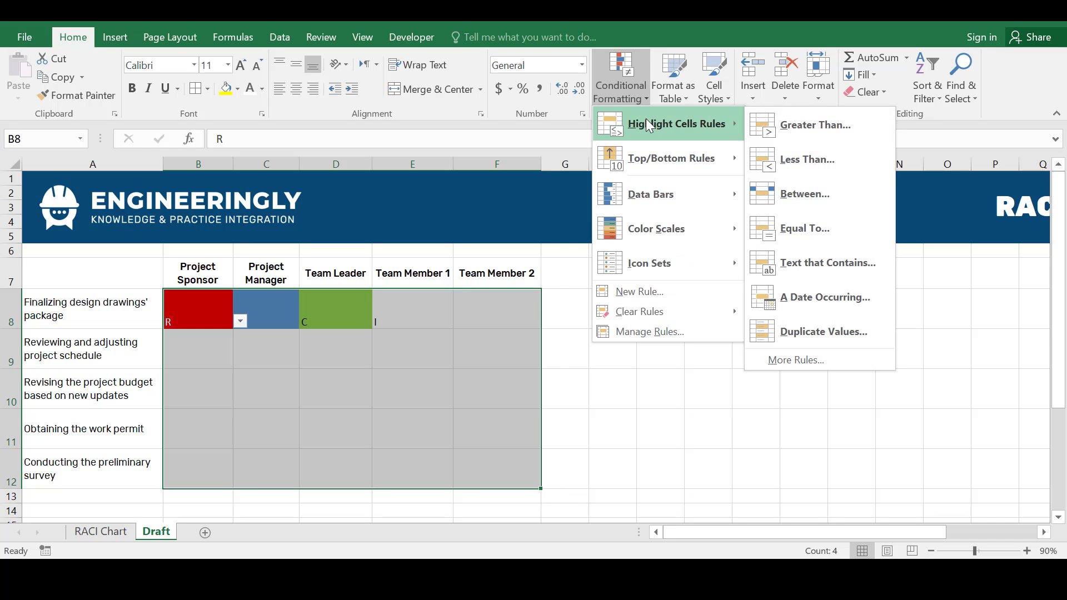
pyautogui.click(830, 226)
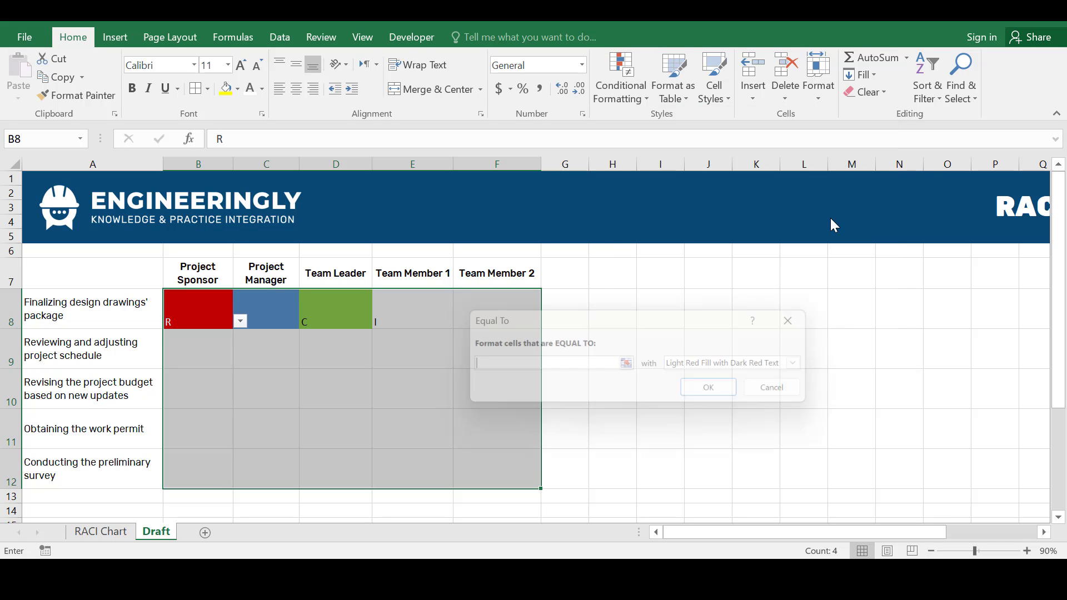
pyautogui.write('I')
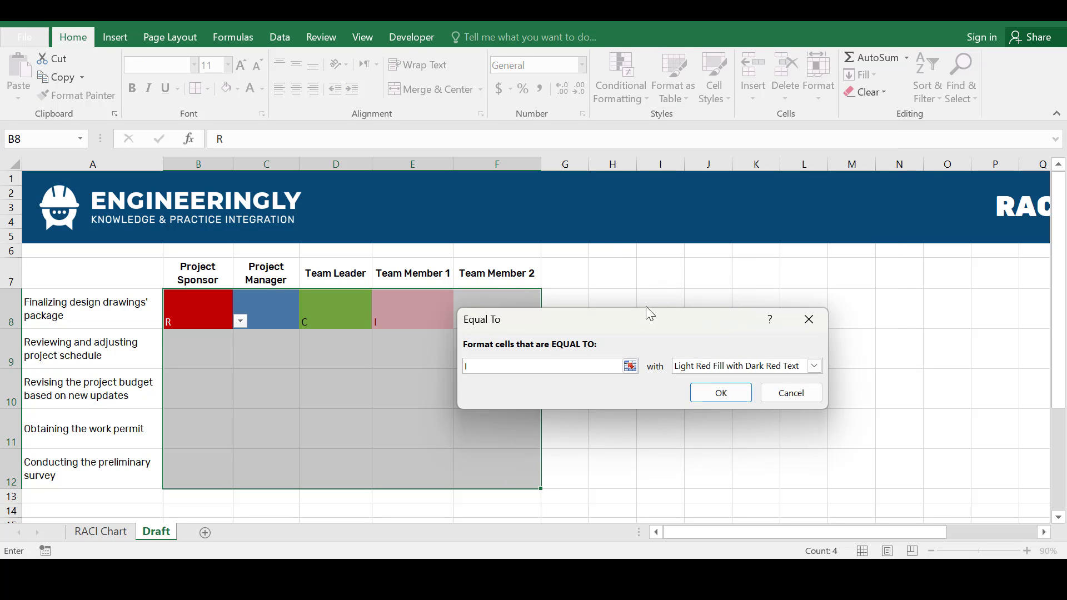
pyautogui.click(814, 366)
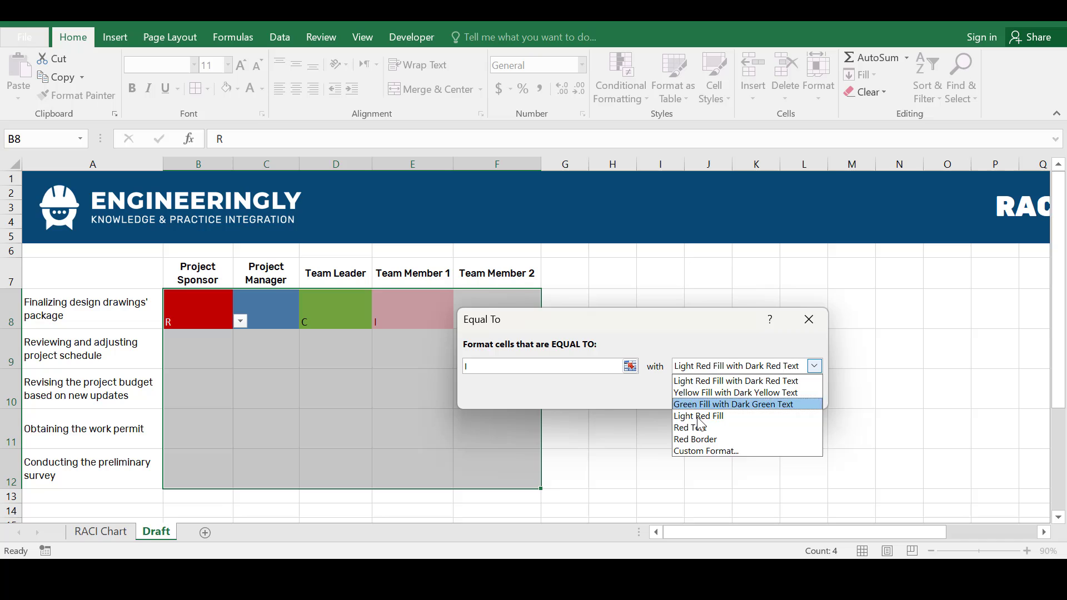
pyautogui.click(696, 452)
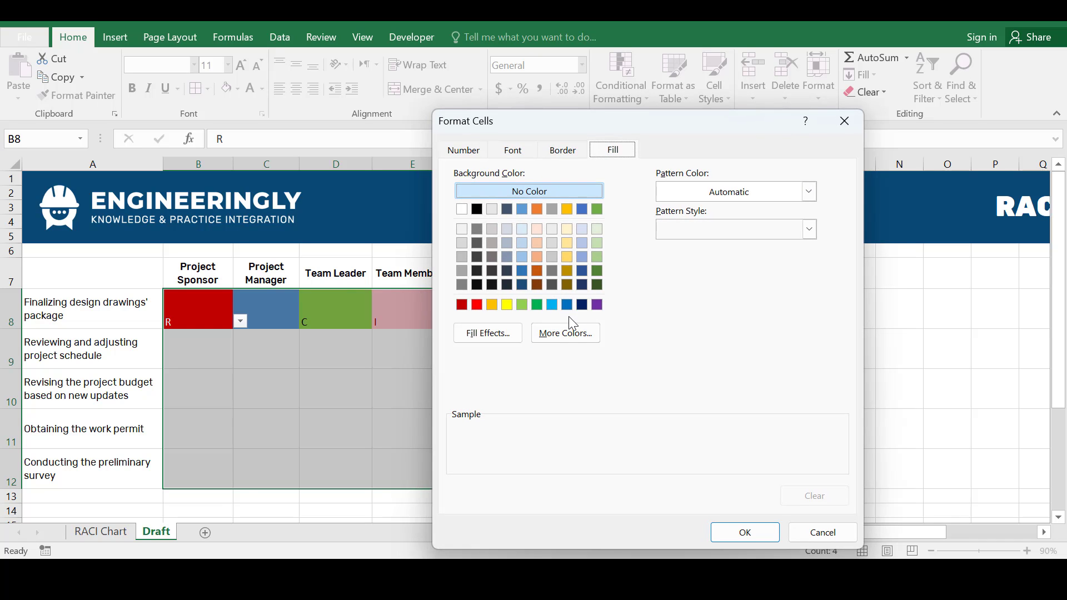
pyautogui.click(581, 307)
pyautogui.click(581, 307)
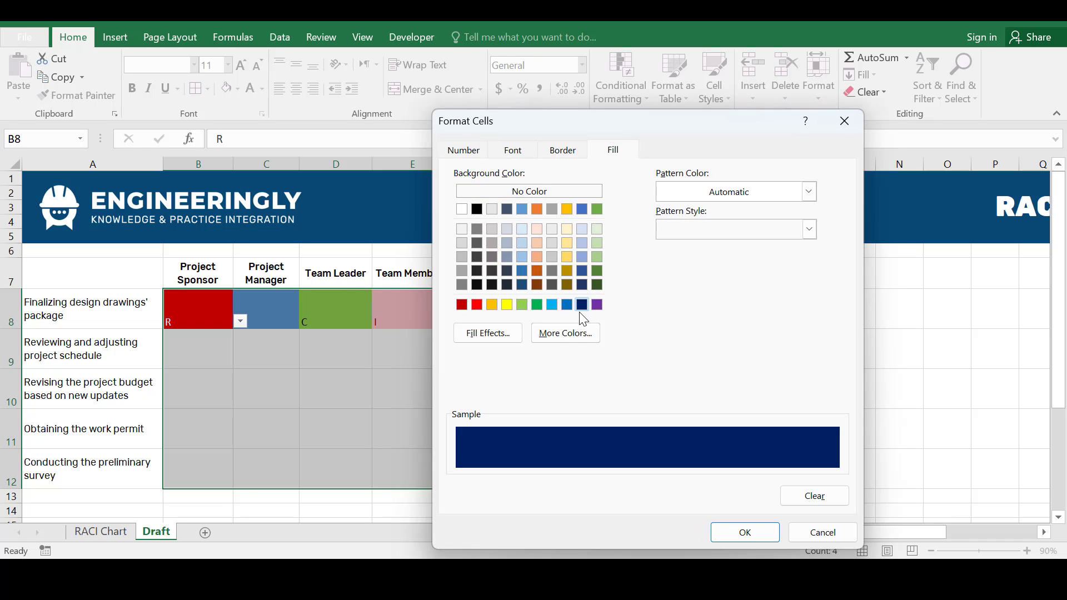
# Make the I rule's letters bold and white, then apply it to the grid
pyautogui.click(530, 154)
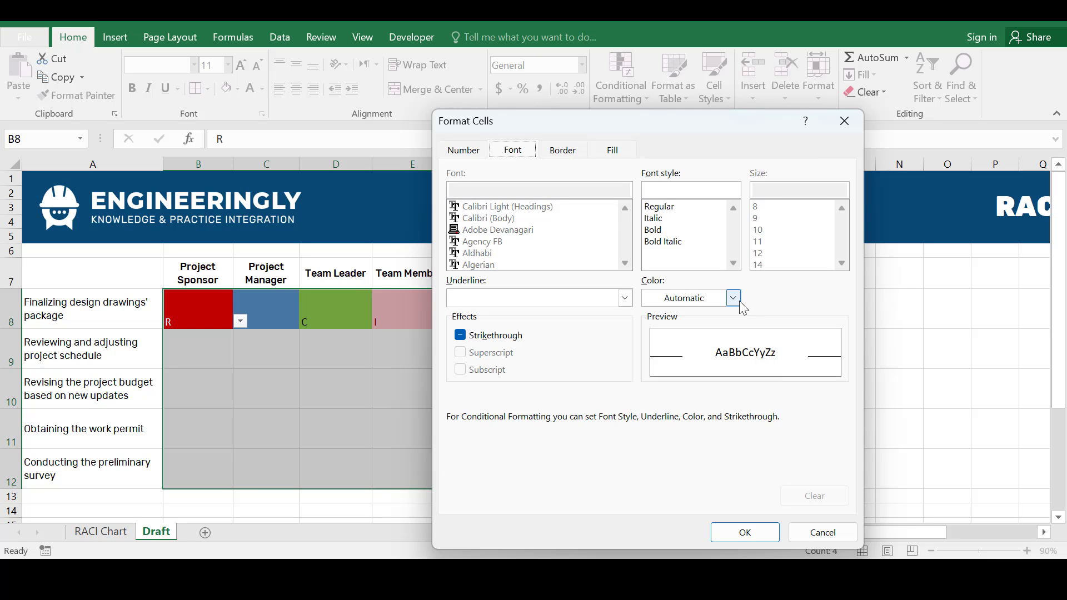
pyautogui.click(659, 230)
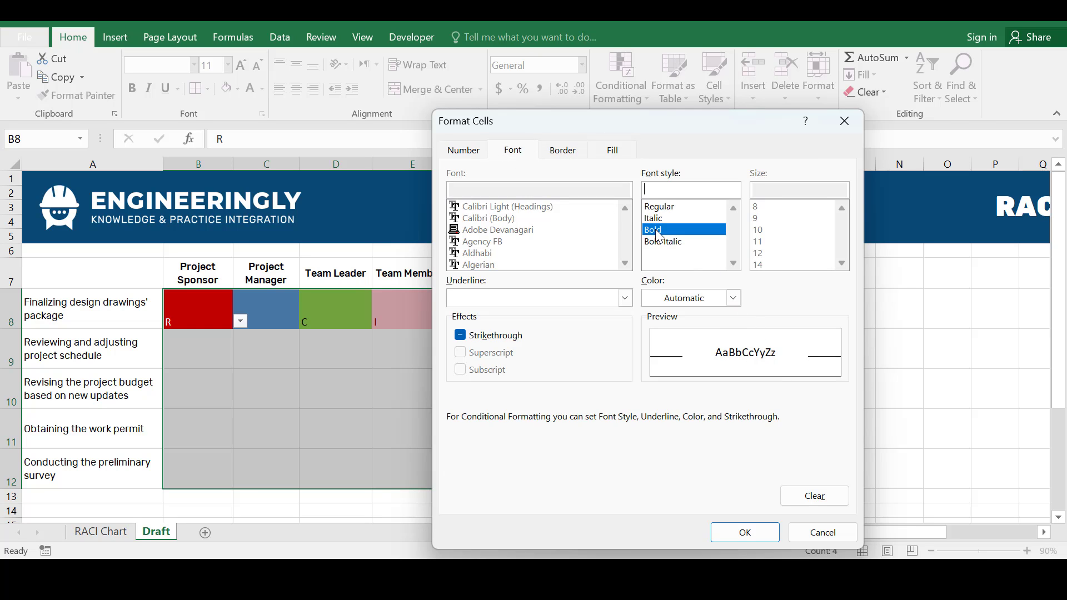
pyautogui.click(733, 299)
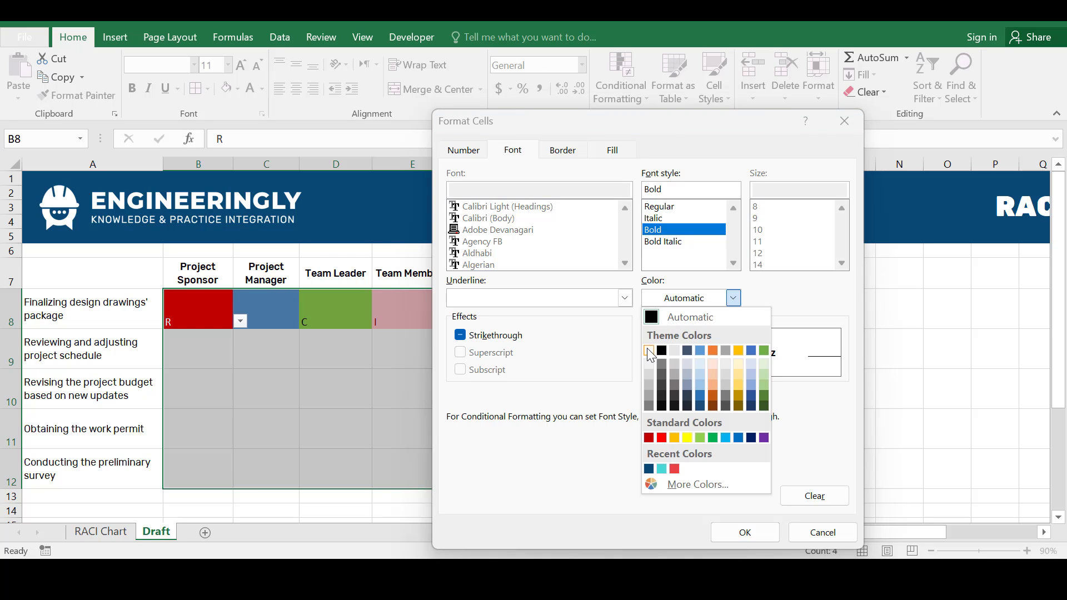
pyautogui.click(666, 352)
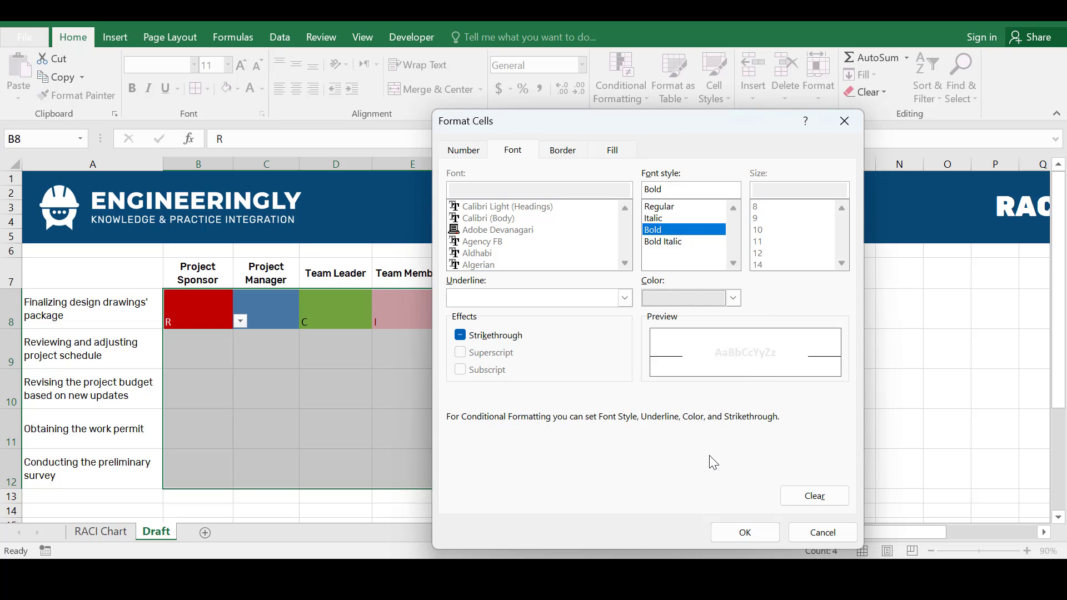
pyautogui.click(731, 528)
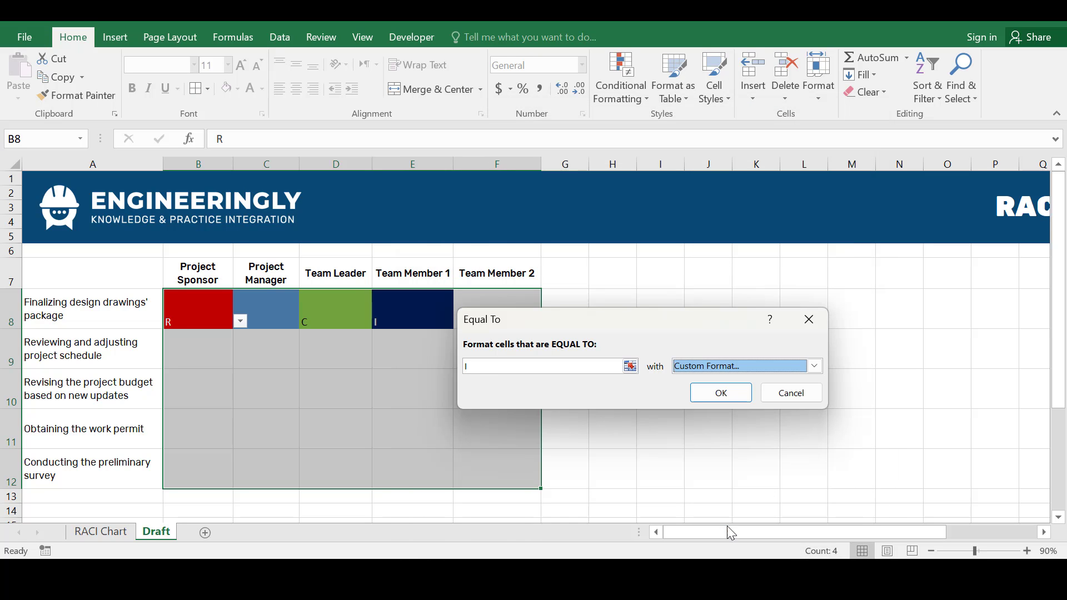
pyautogui.click(734, 393)
pyautogui.click(525, 366)
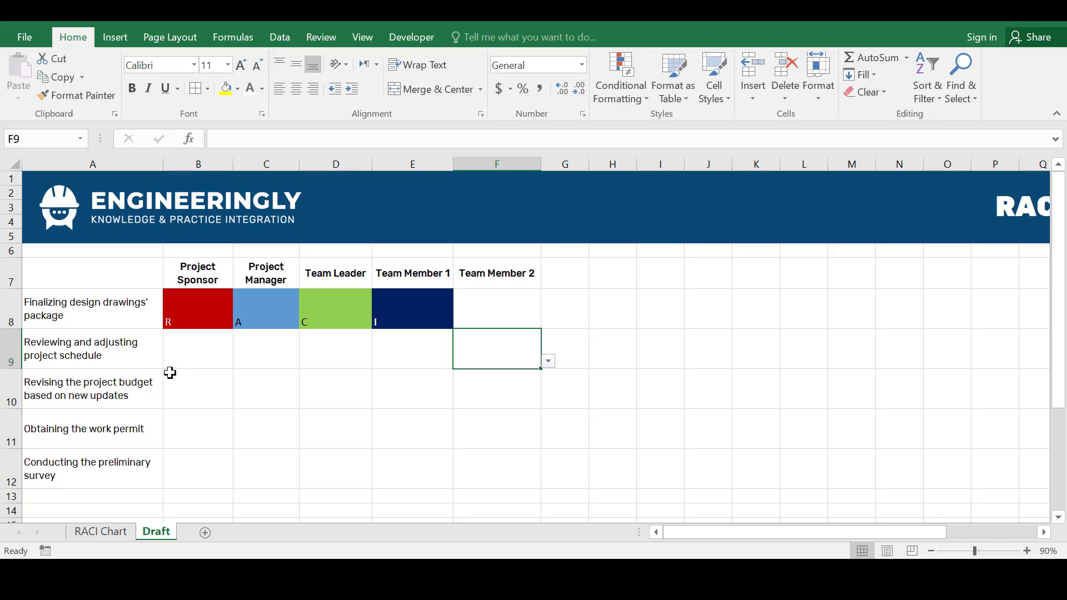
# Fill the schedule-review row: R in C9, I in B9, C in D9
pyautogui.click(263, 358)
pyautogui.click(306, 362)
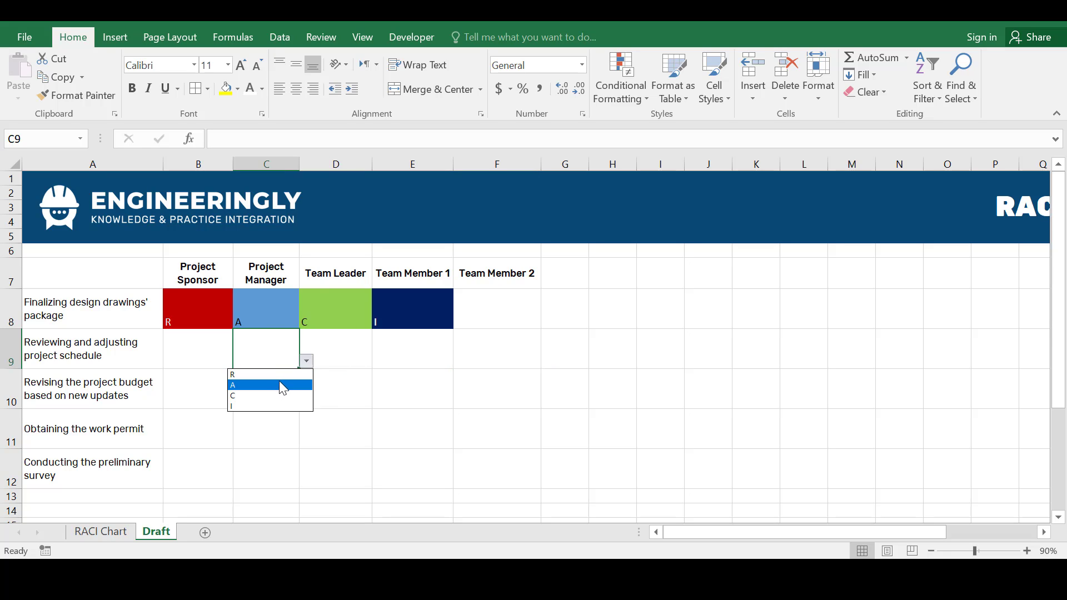
pyautogui.click(282, 378)
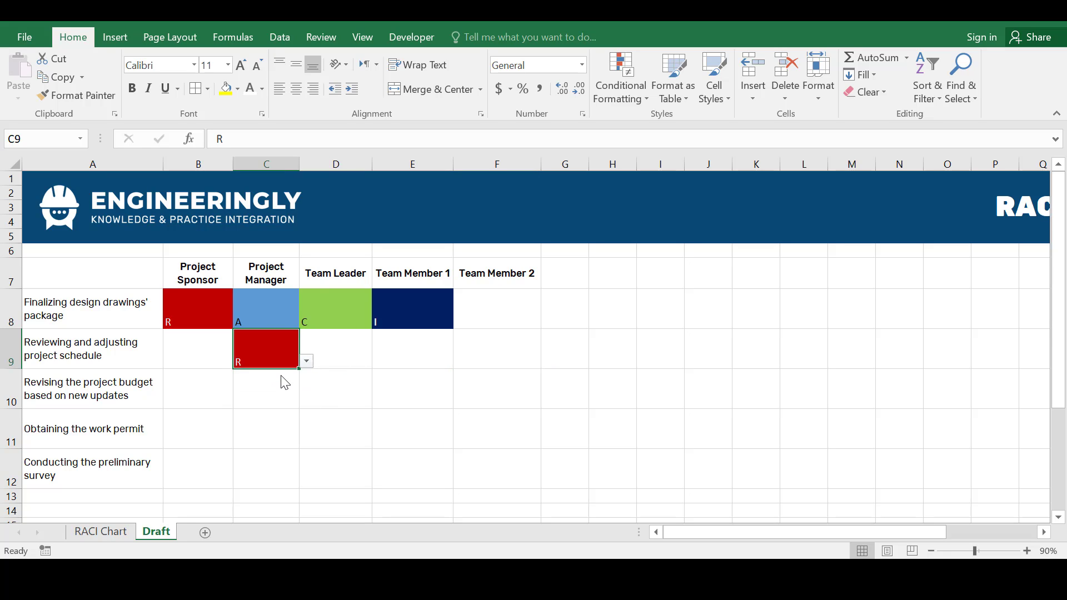
pyautogui.click(221, 352)
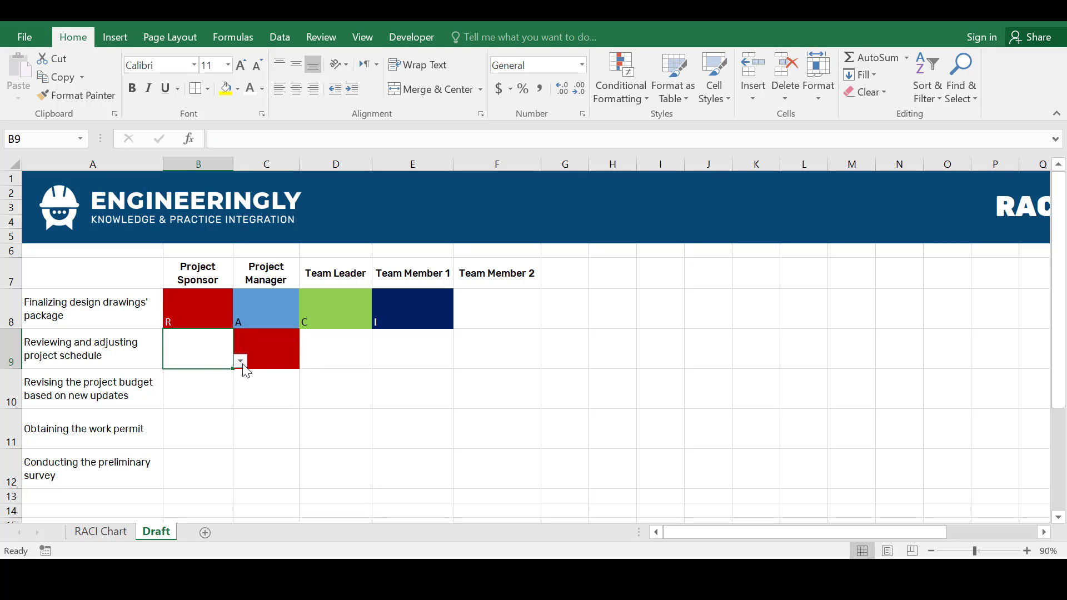
pyautogui.click(241, 362)
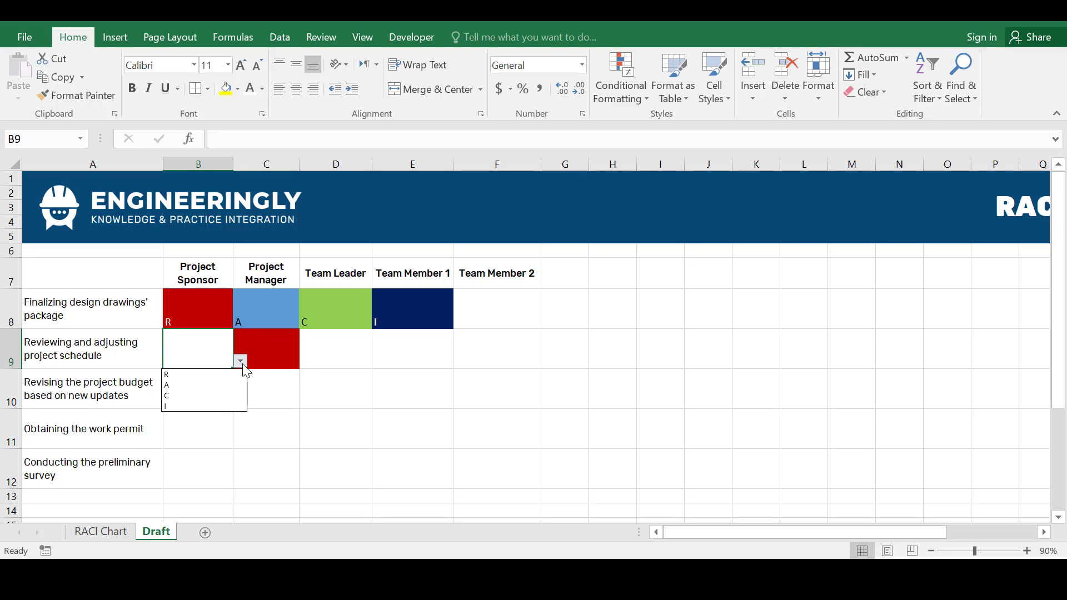
pyautogui.click(189, 405)
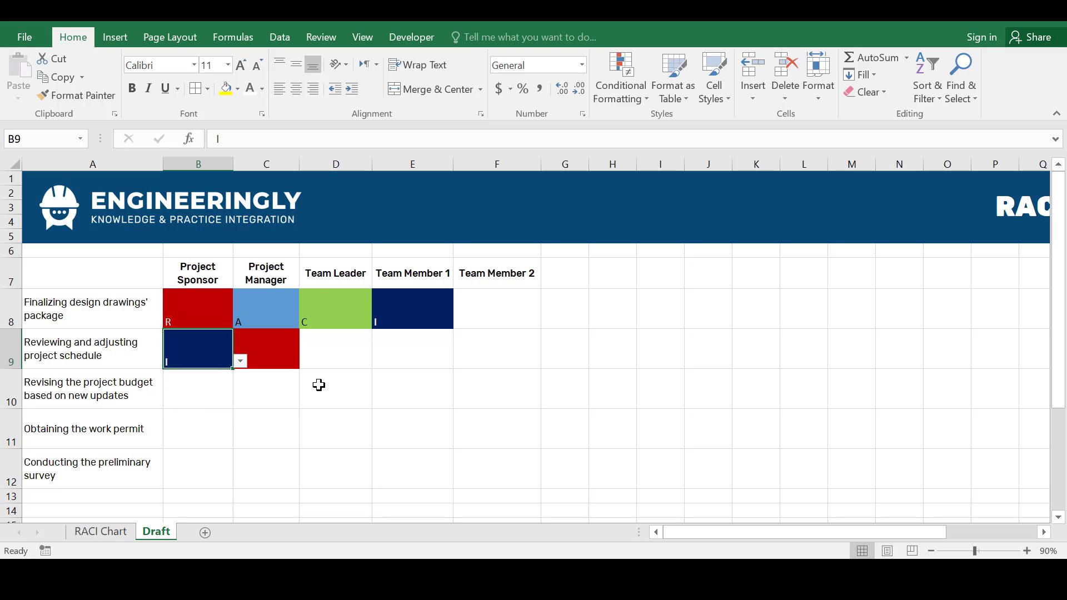
pyautogui.click(334, 356)
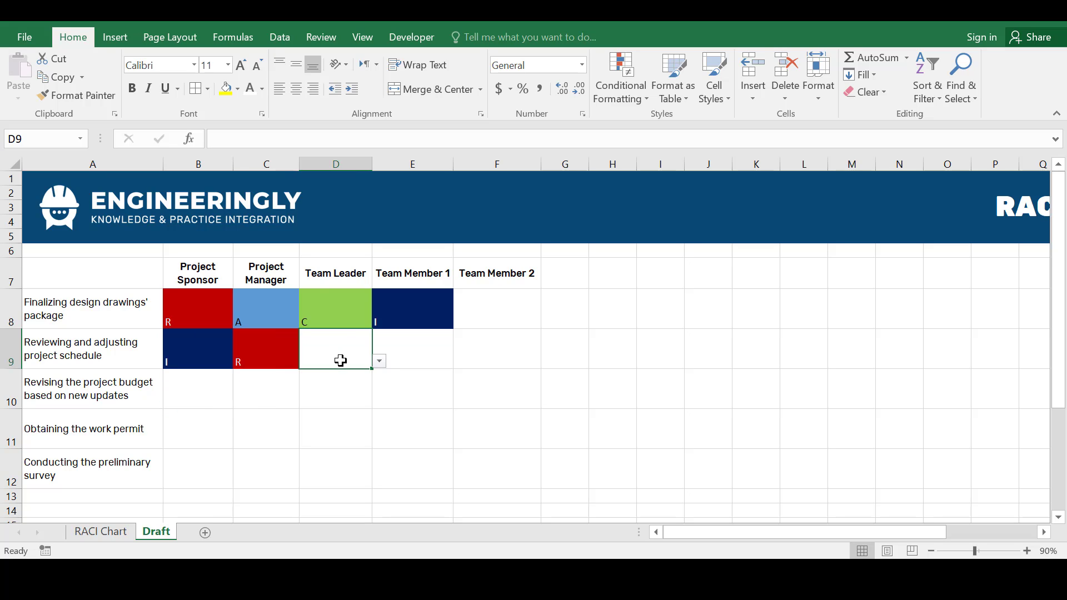
pyautogui.click(379, 361)
pyautogui.click(343, 396)
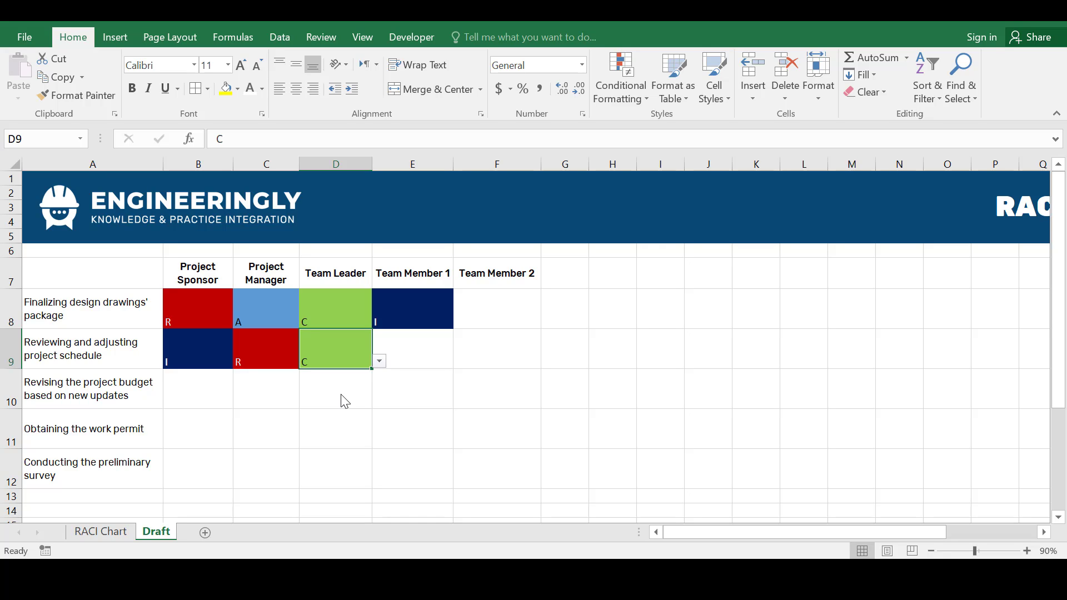
# Centre B8:F12 horizontally and vertically, bold the letters and enlarge them to 14 pt
pyautogui.moveTo(199, 309); pyautogui.dragTo(504, 482)
pyautogui.click(300, 90)
pyautogui.click(297, 65)
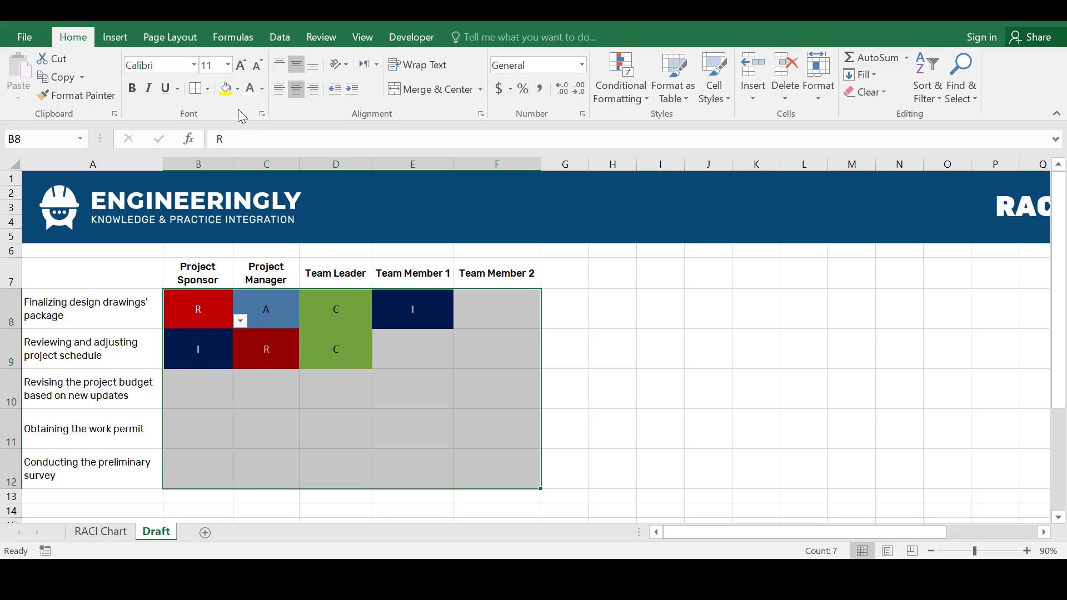
pyautogui.click(133, 93)
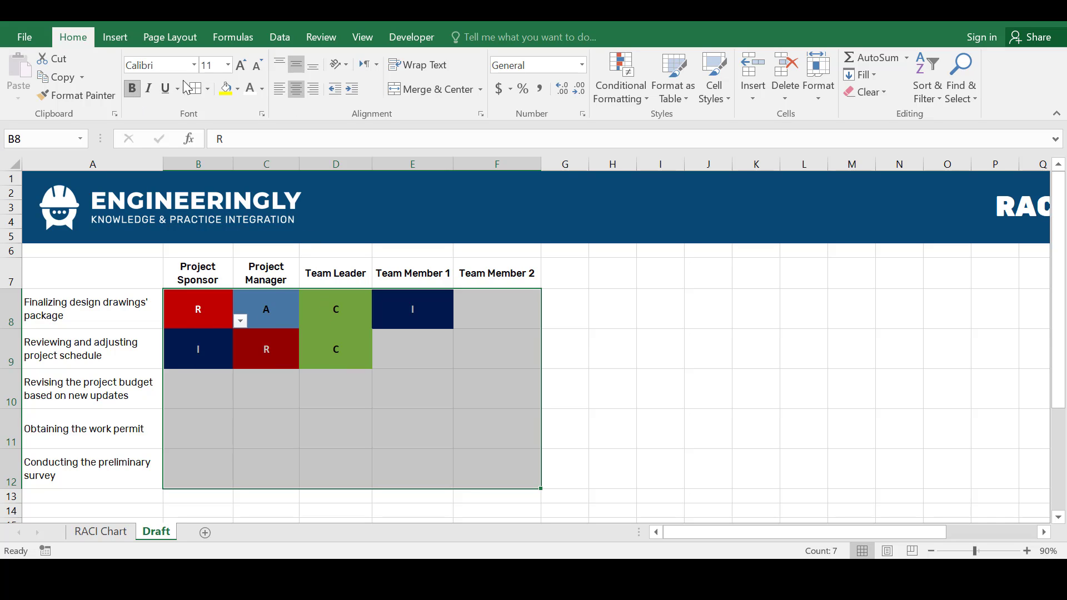
pyautogui.click(241, 67)
pyautogui.click(241, 67)
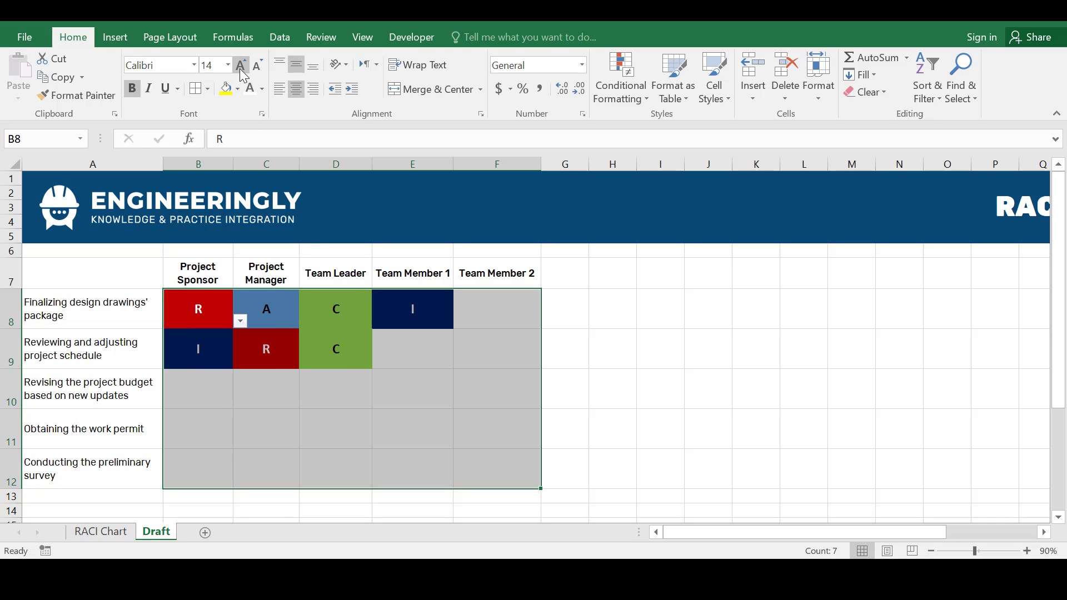
pyautogui.click(329, 378)
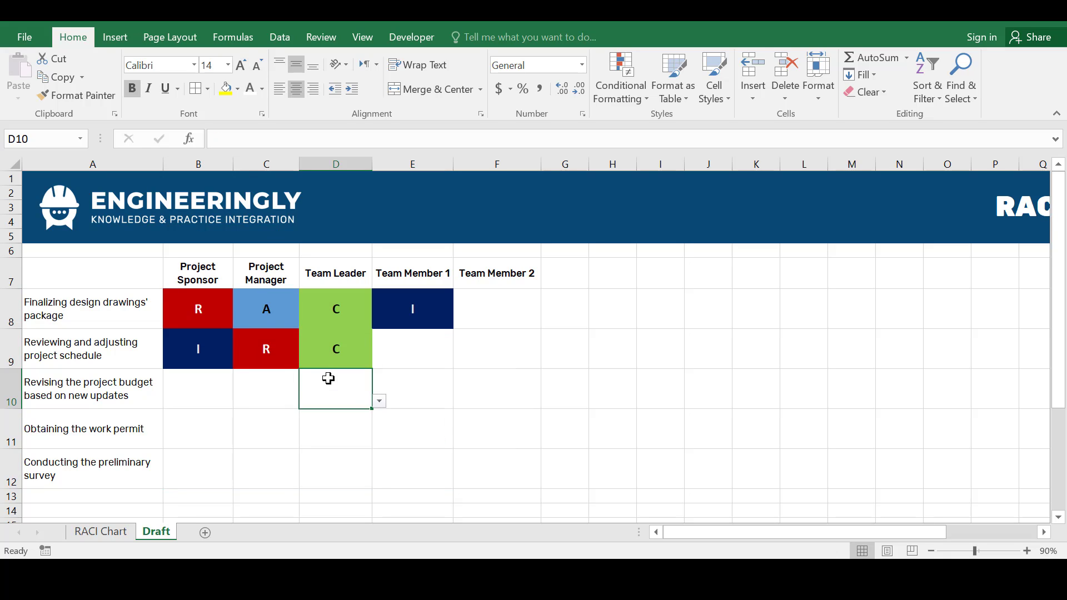